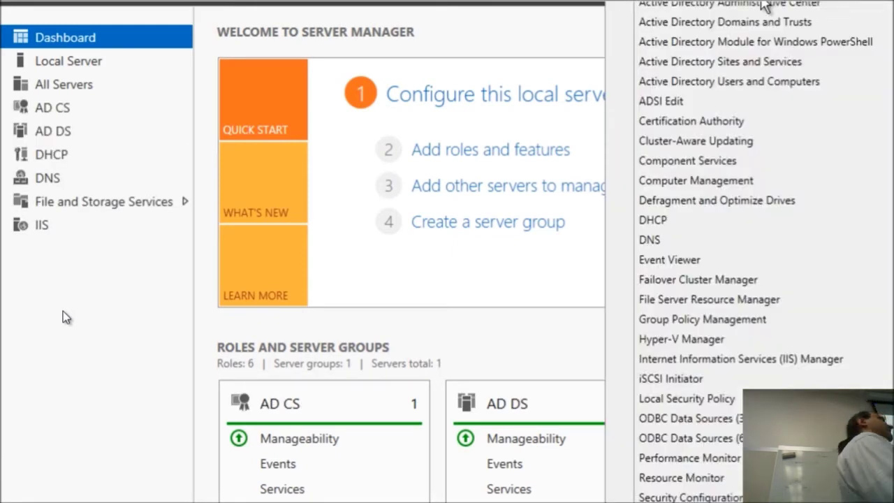
- Open the Users container of the contoso (local) domain in Active Directory Administrative Center
left_click(749, 6)
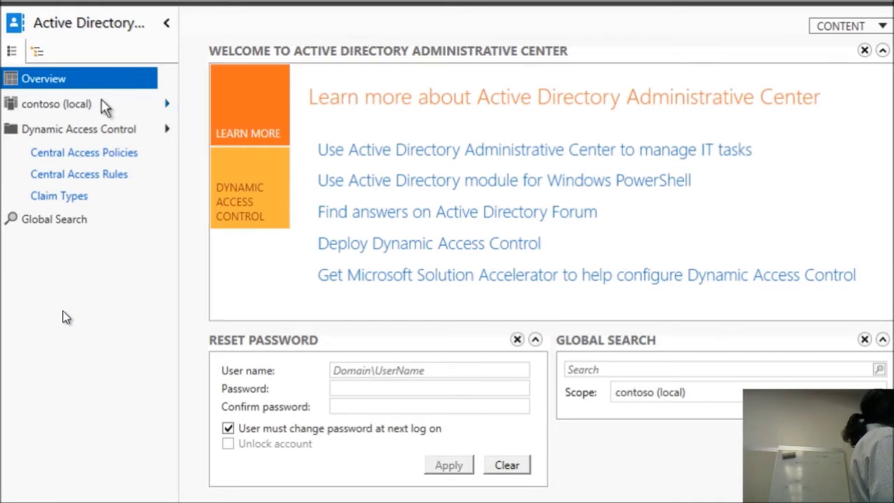
left_click(79, 110)
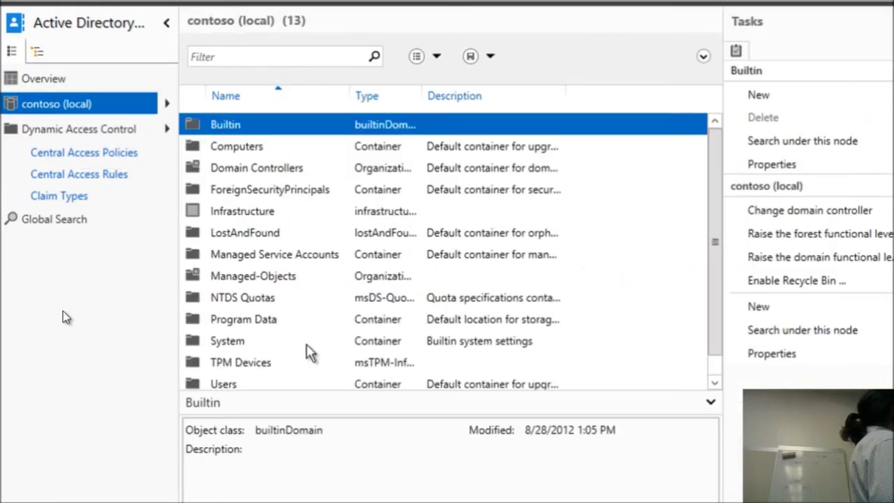
left_click(230, 389)
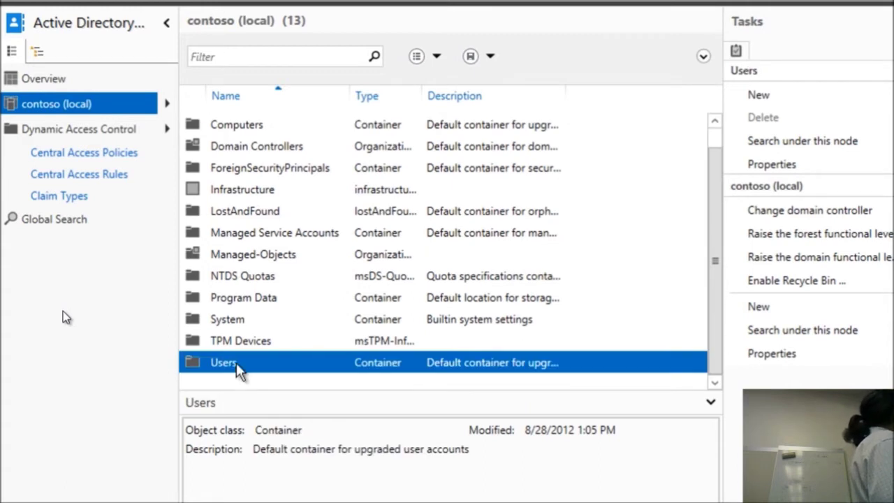
double_click(235, 365)
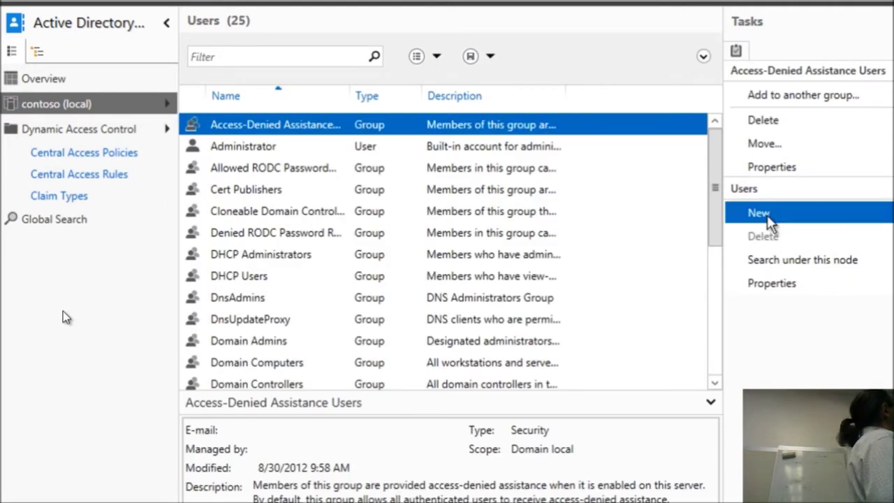
- Create a global security group named DA_Clients in the Users container
mouse_move(771, 222)
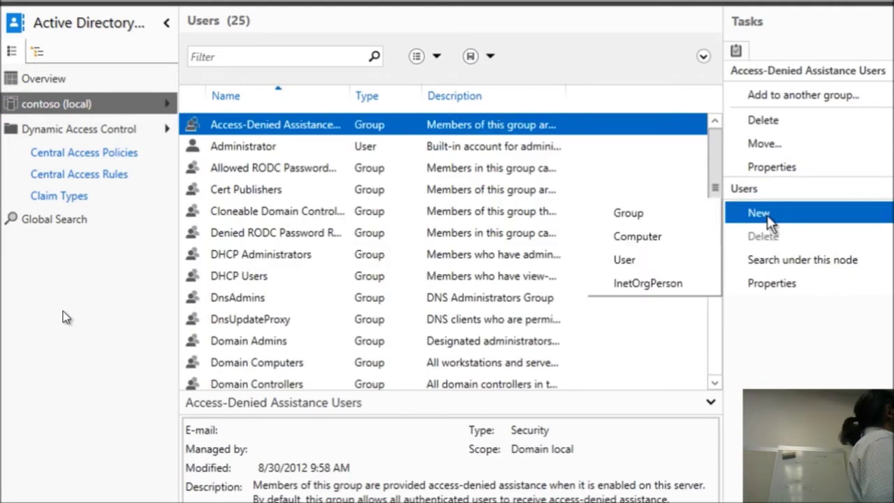
left_click(662, 216)
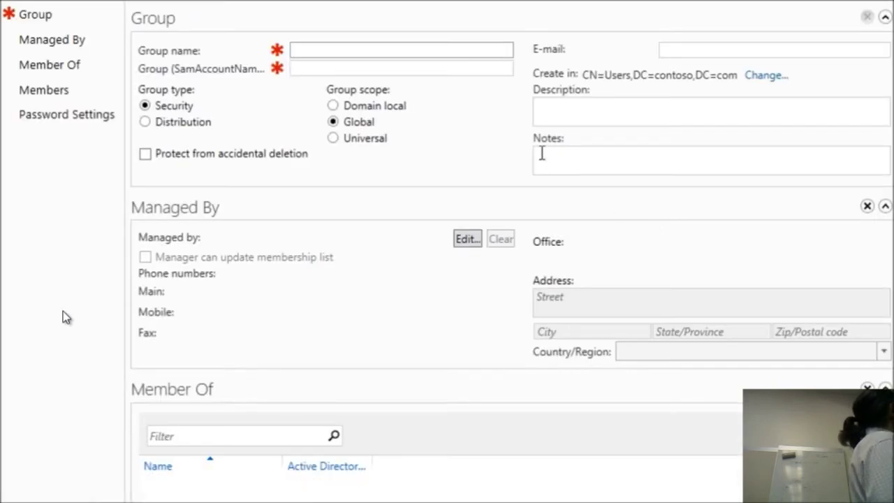
type("DA")
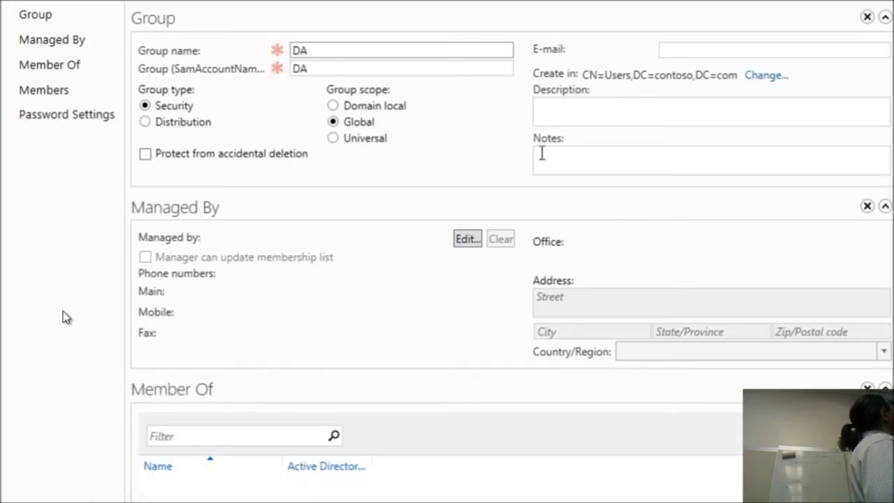
type("_")
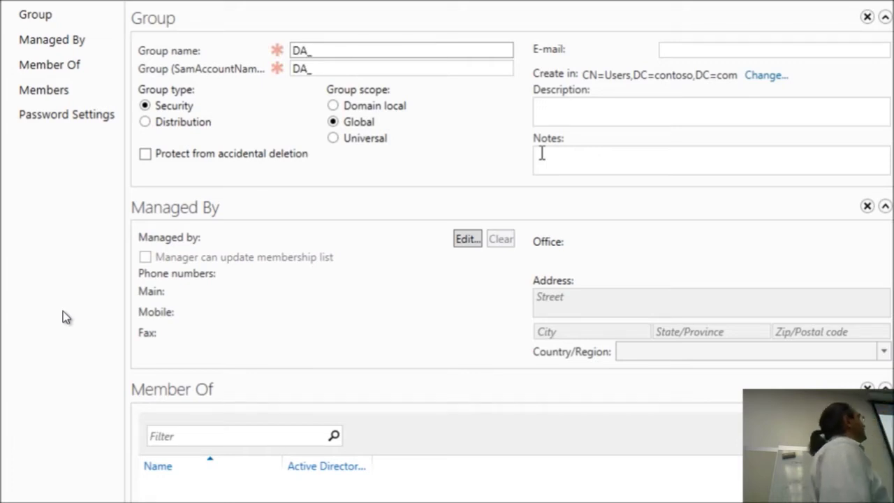
type("Cl")
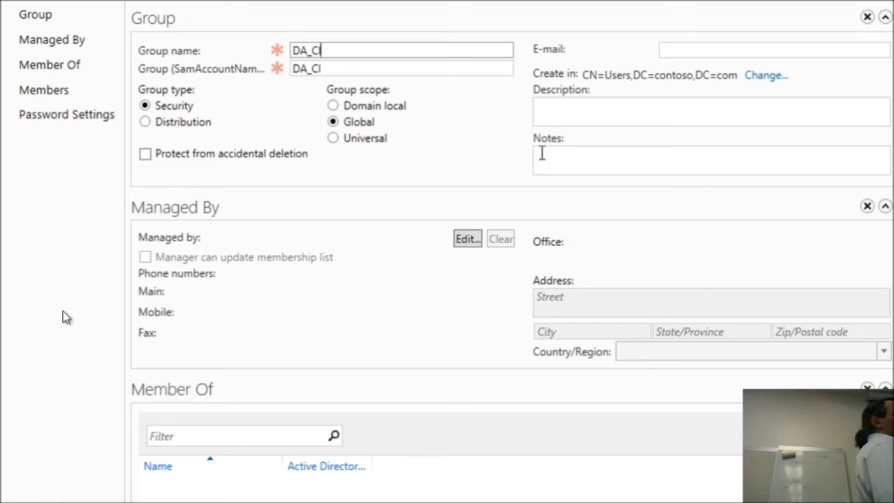
type("ients")
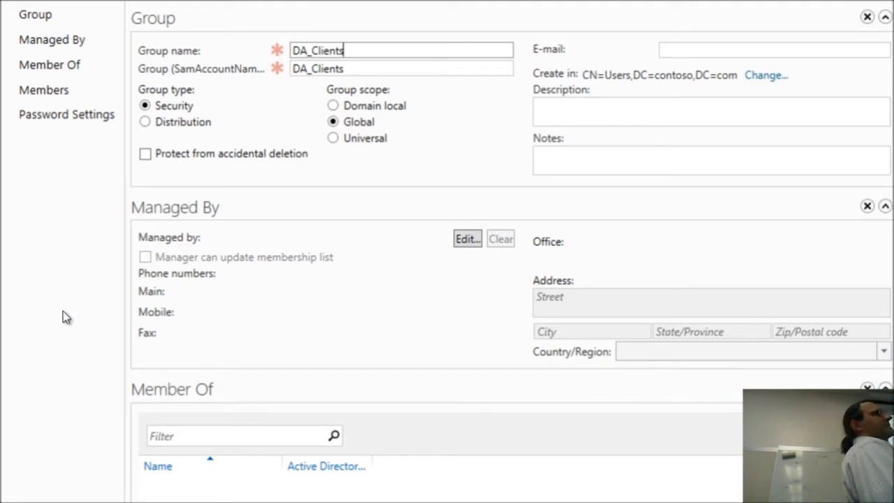
key("Return")
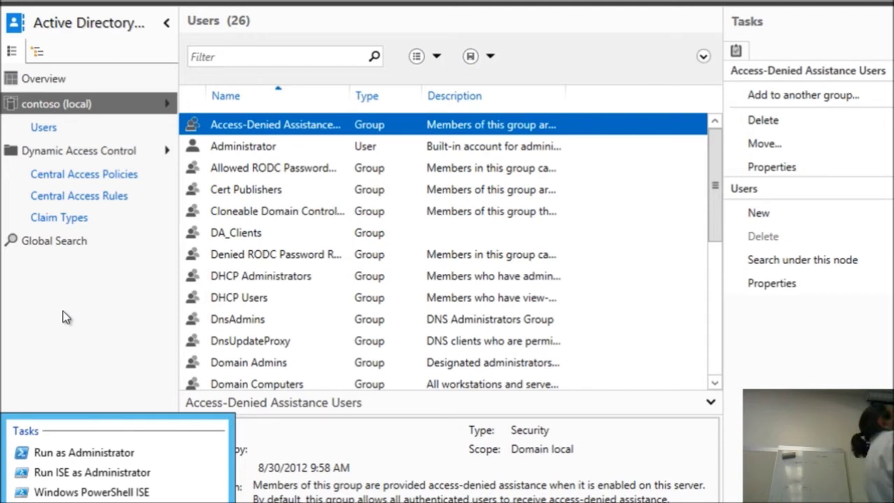
- Open Windows PowerShell as administrator and enter the command New-ADGroup -groupscope global -Name DA_Clients
left_click(89, 457)
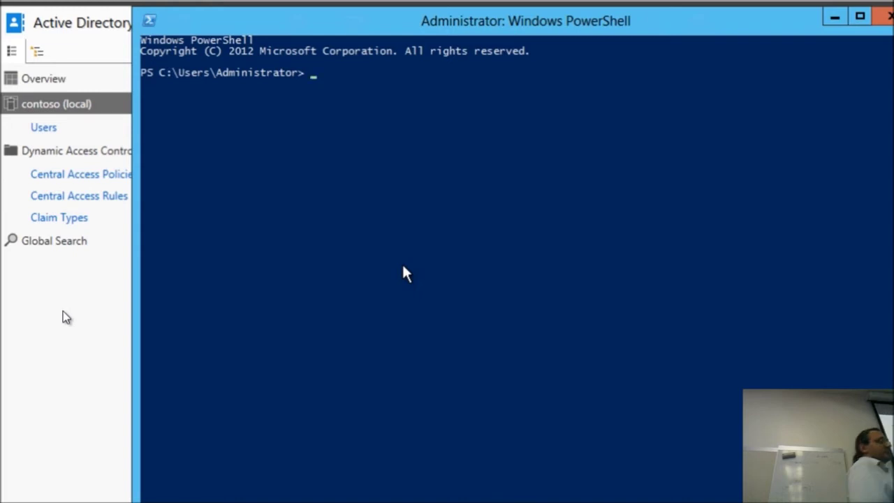
type("New-")
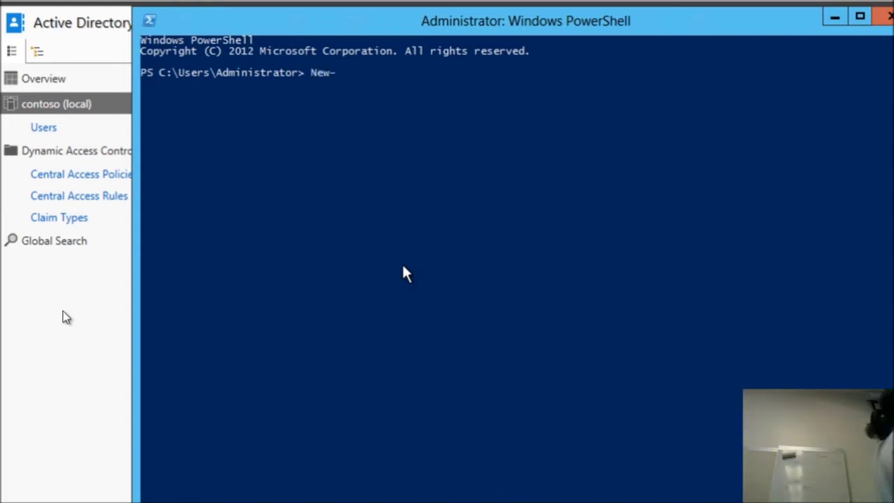
type("AD")
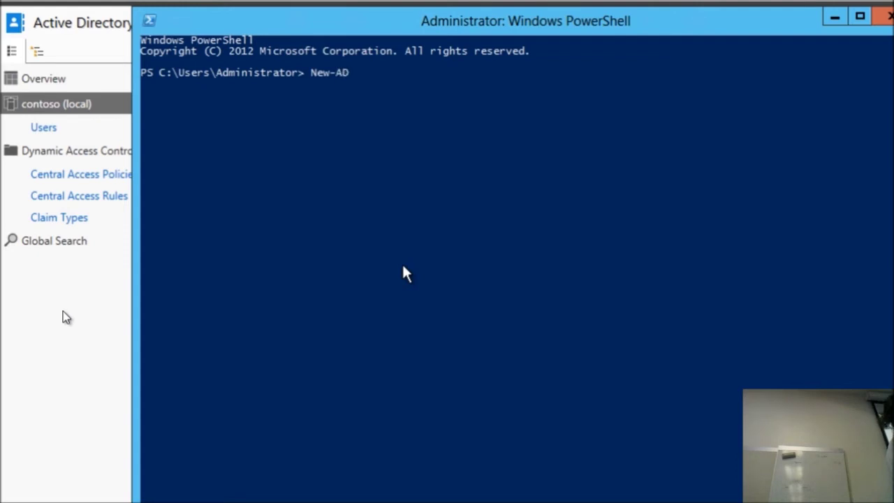
type("Group")
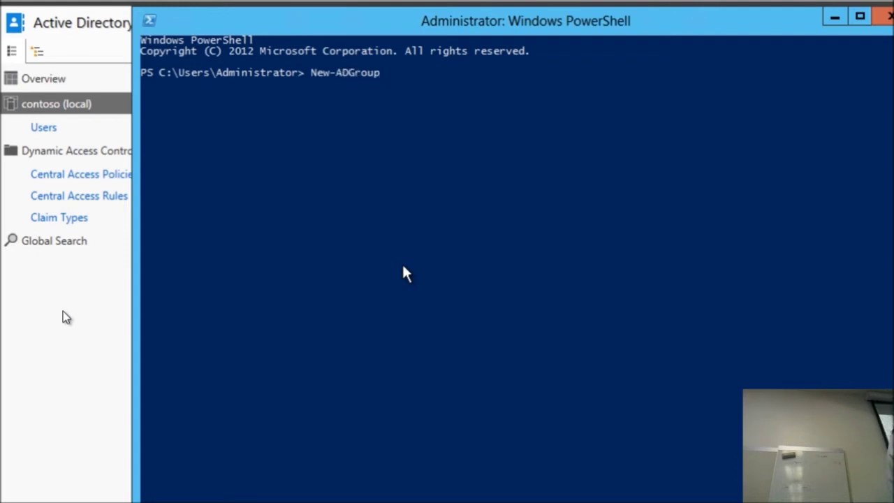
type(" -group")
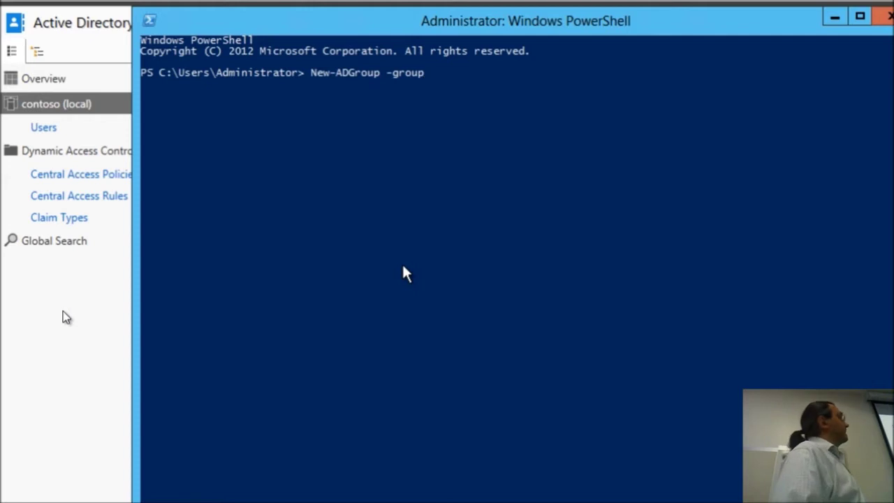
type("scope")
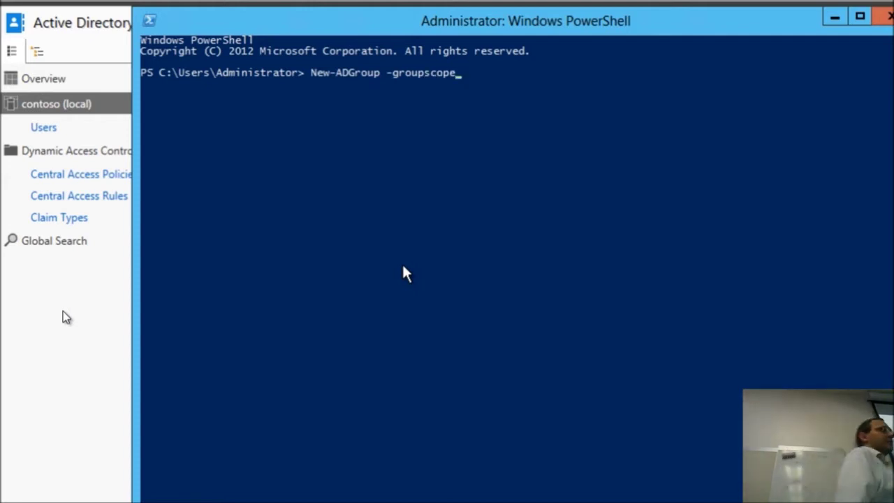
type(" global /")
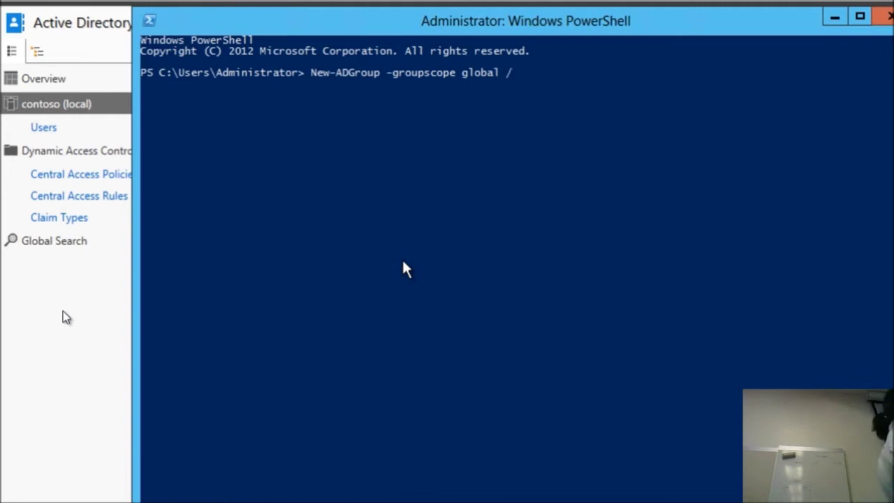
key("BackSpace")
type("-Name")
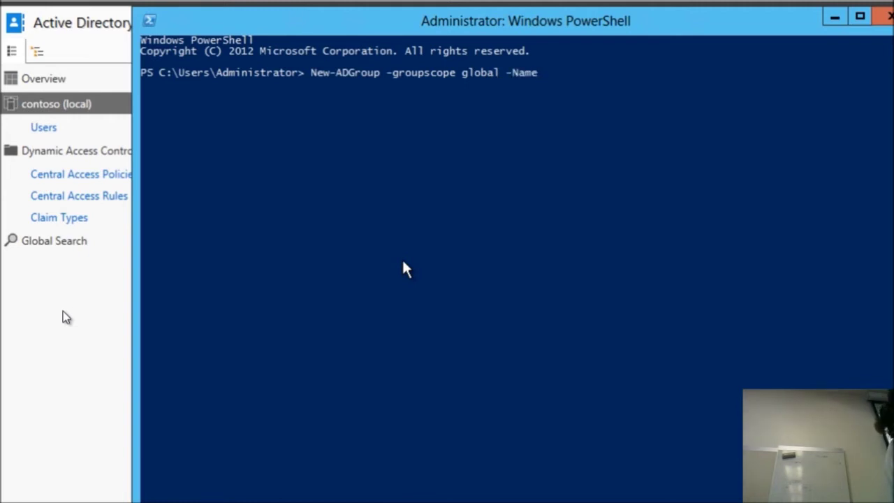
type(" DA")
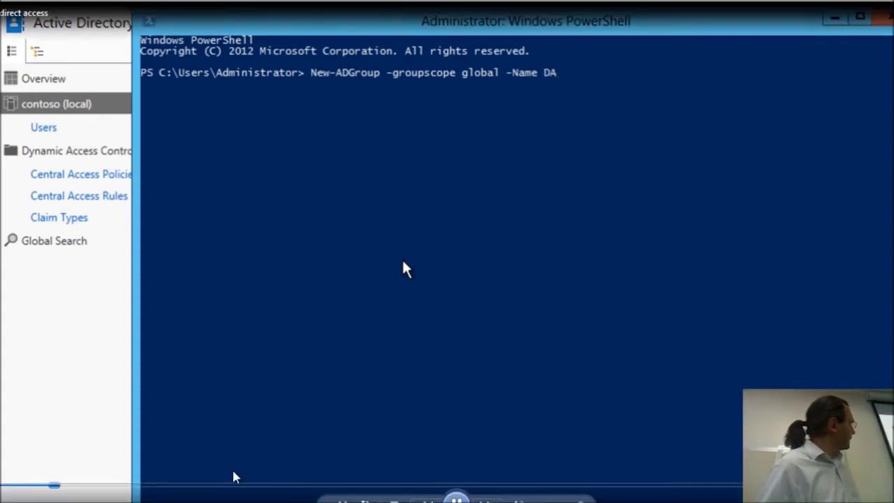
type(" Clien")
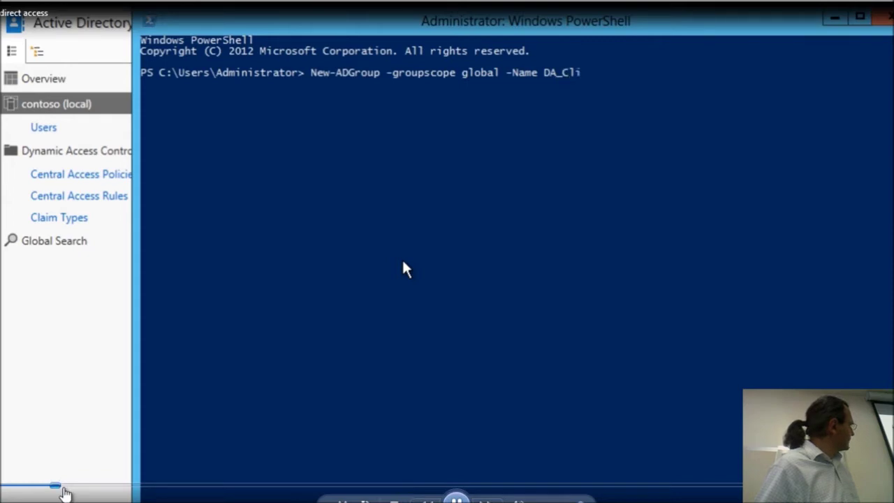
type("ts")
left_click(66, 488)
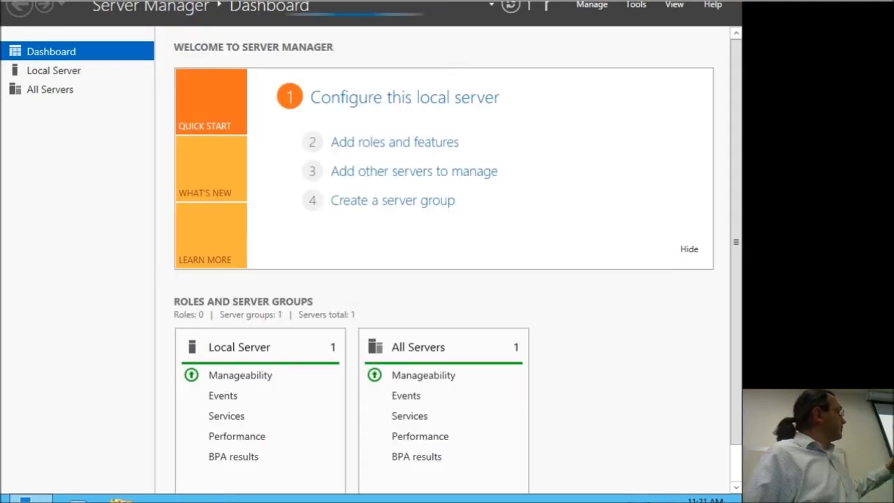
- Start the Add Roles and Features Wizard for the DirectAccess server from the Server Manager dashboard
left_click(390, 148)
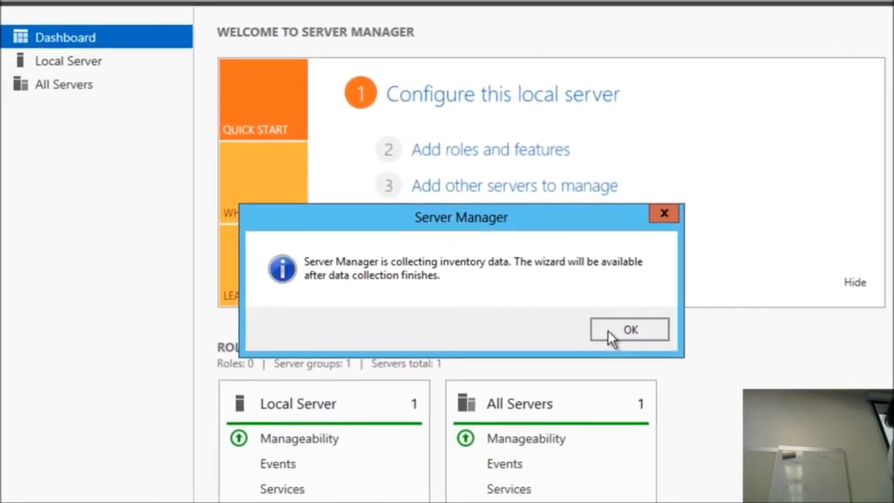
left_click(608, 330)
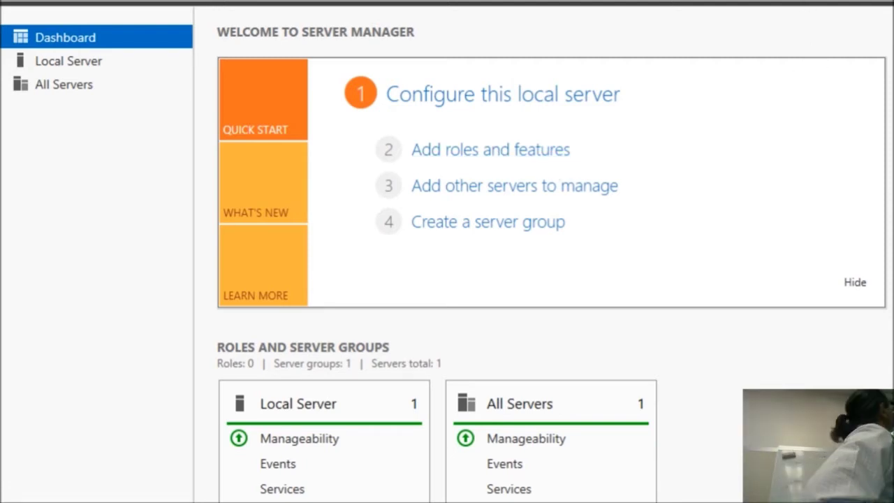
left_click(838, 0)
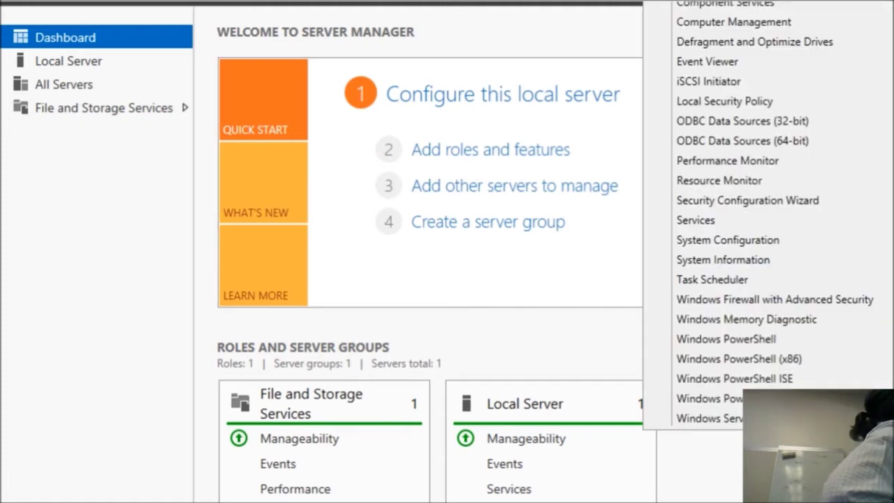
left_click(797, 0)
left_click(796, 0)
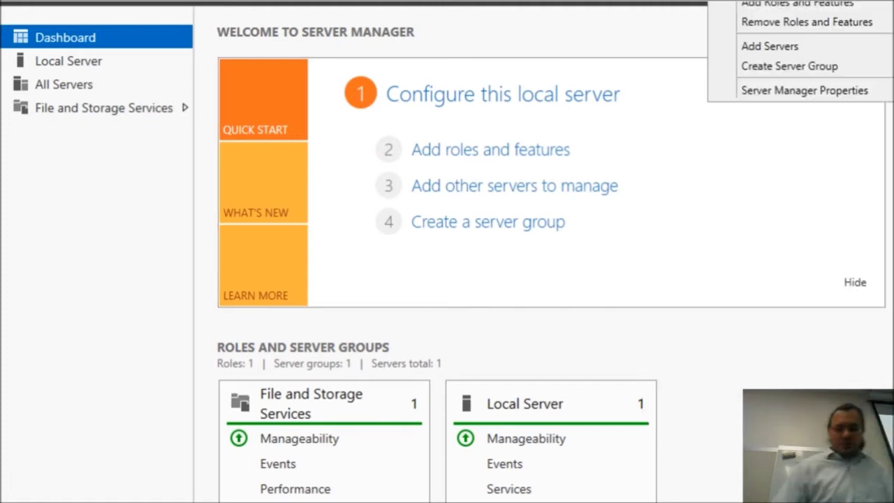
left_click(474, 160)
left_click(474, 159)
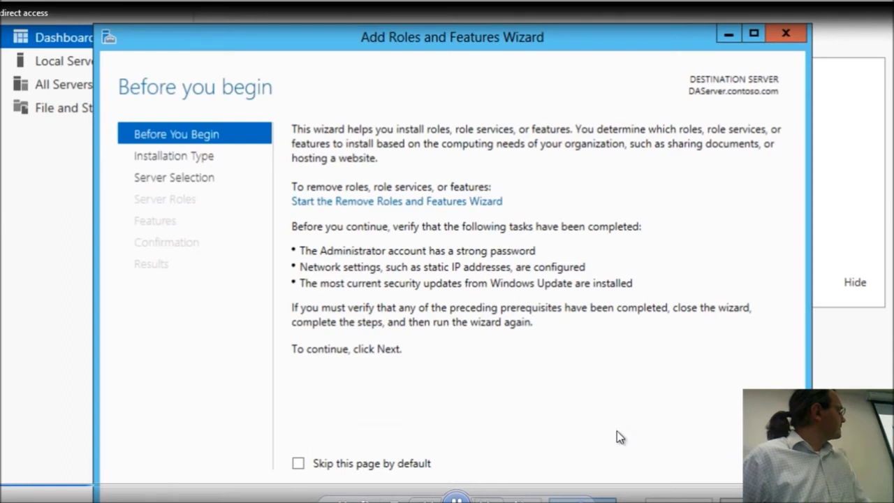
- Keep the role-based or feature-based installation on DAServer.contoso.com and select the Remote Access role
key("Return")
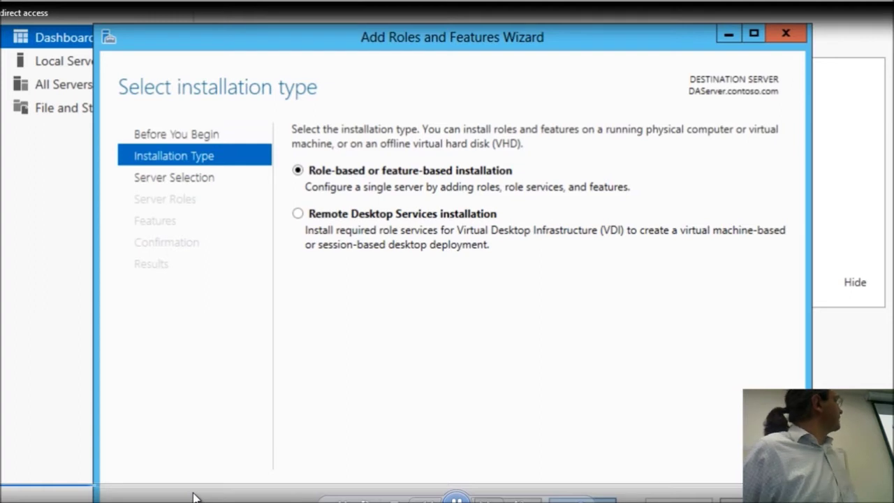
key("Return")
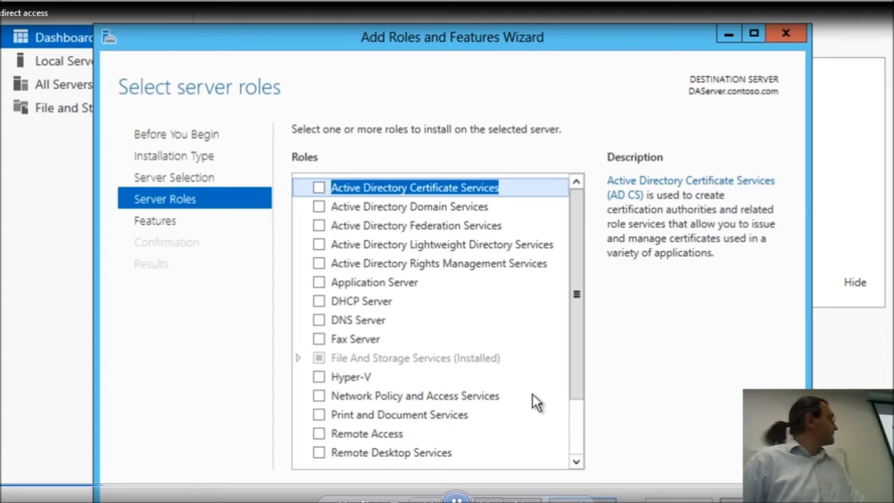
left_click(321, 435)
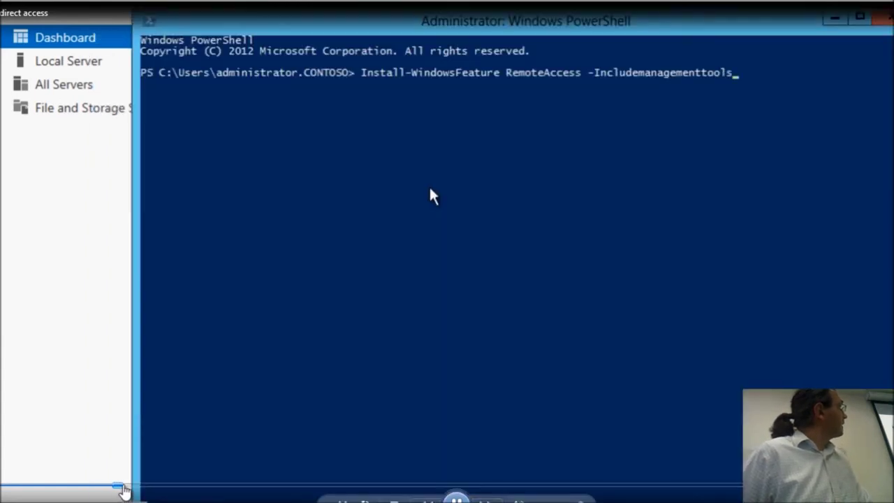
- Install the Remote Access role from PowerShell with Install-WindowsFeature RemoteAccess -Includemanagementtools
key("Return")
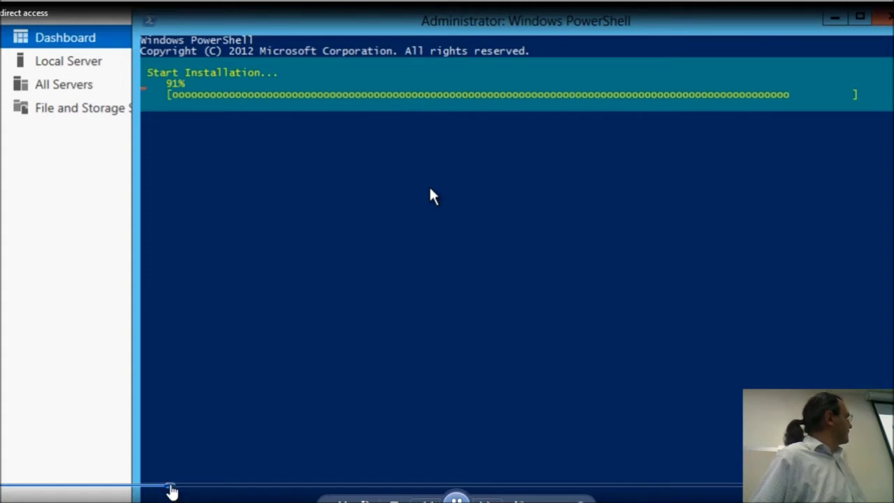
left_click(174, 487)
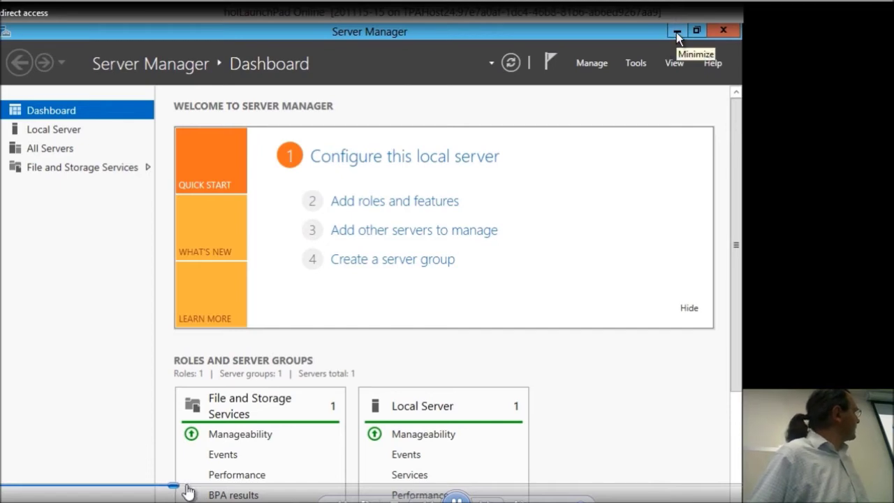
left_click(187, 491)
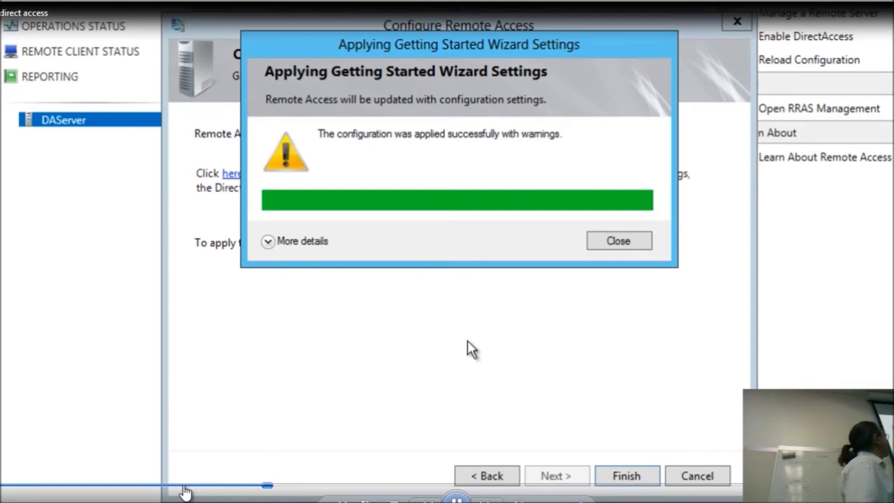
- Expand the details of the applied Getting Started Wizard settings and review the list of configuration operations
left_click(268, 243)
left_click_drag(643, 429, 655, 306)
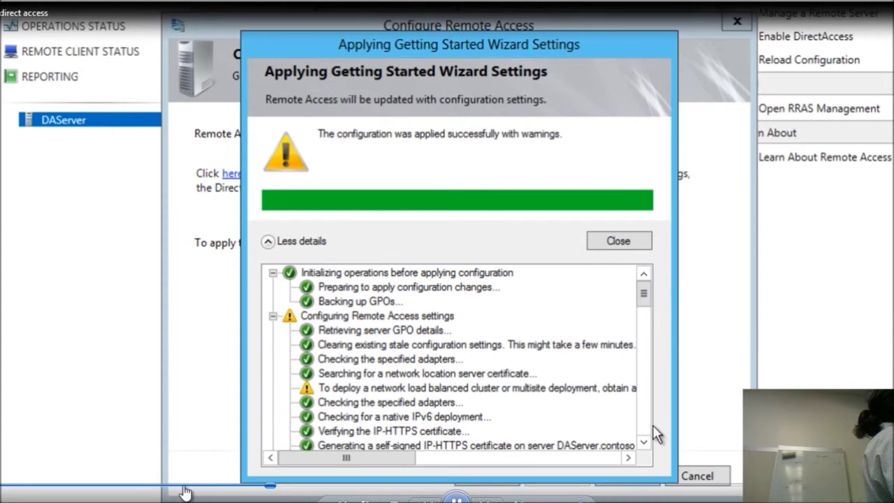
left_click(645, 427)
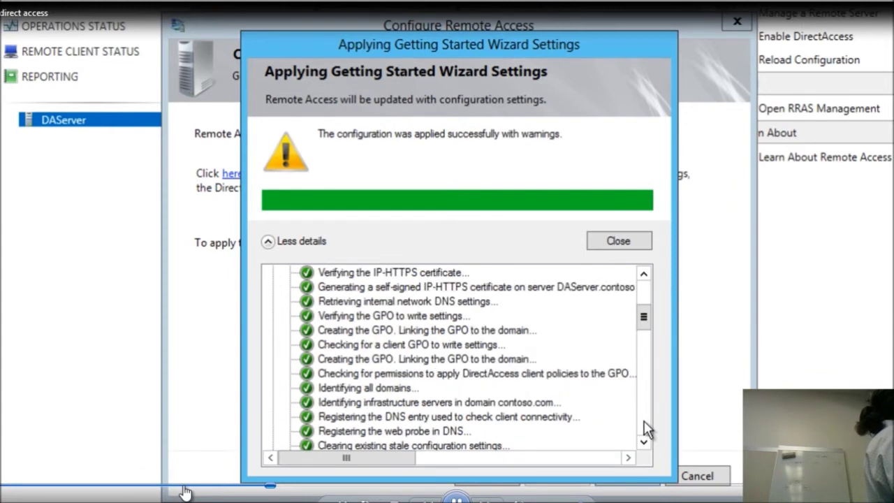
- Read through the remaining applied Remote Access configuration operations and close the Getting Started Wizard results
left_click(645, 284)
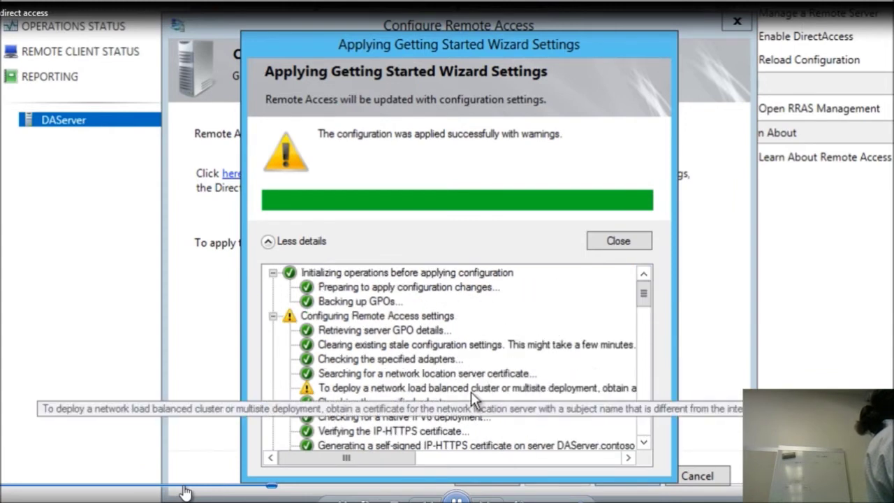
left_click(644, 429)
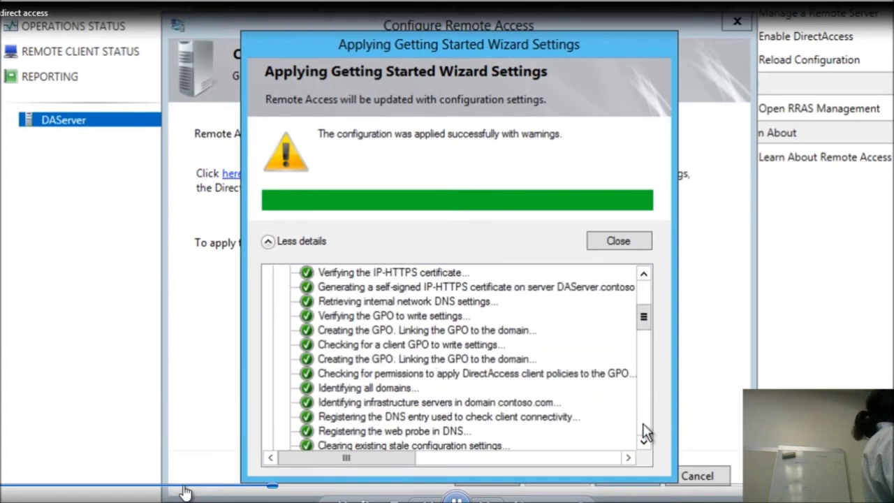
left_click(644, 428)
left_click(645, 427)
left_click(644, 428)
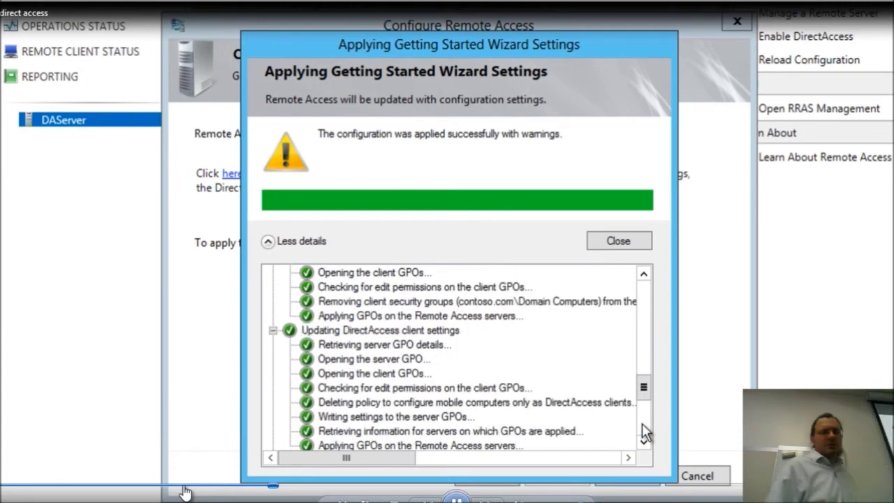
left_click(644, 428)
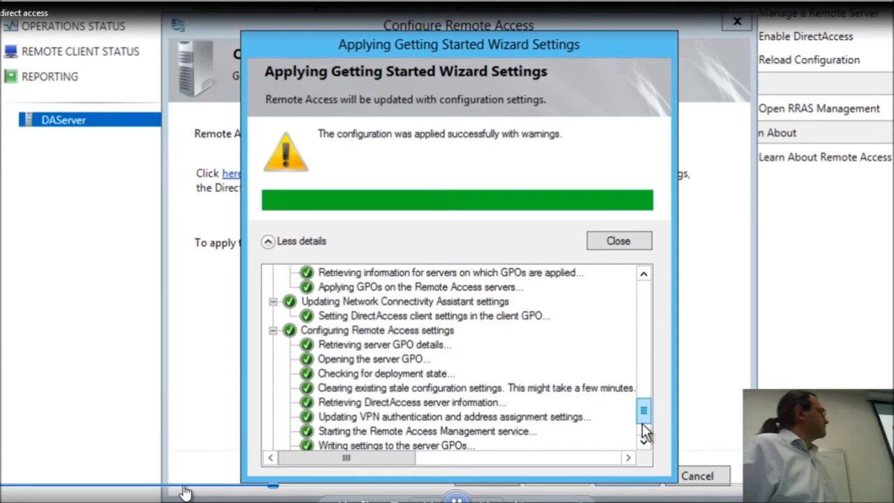
left_click(619, 243)
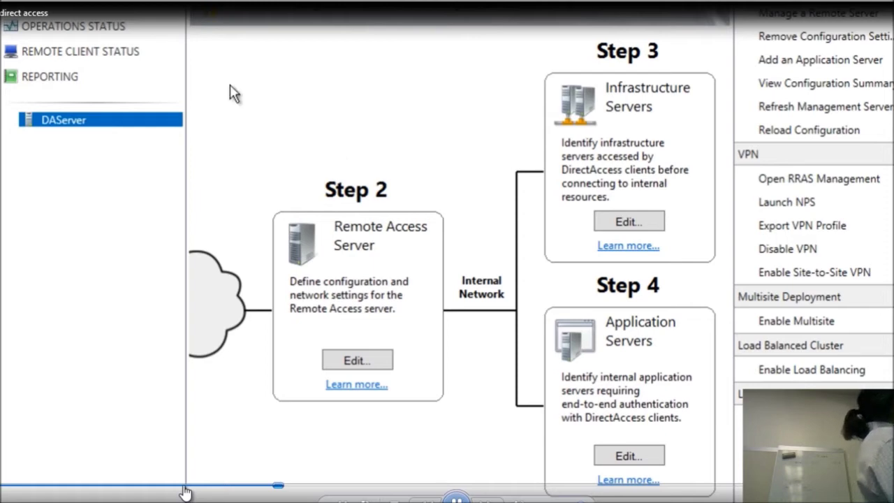
- Check the operations status of DAServer.contoso.com and refresh it
left_click(91, 32)
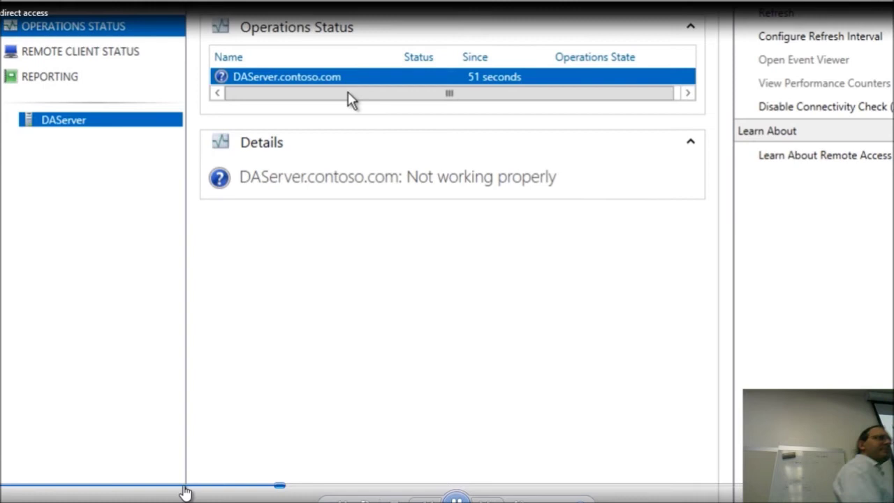
left_click(784, 19)
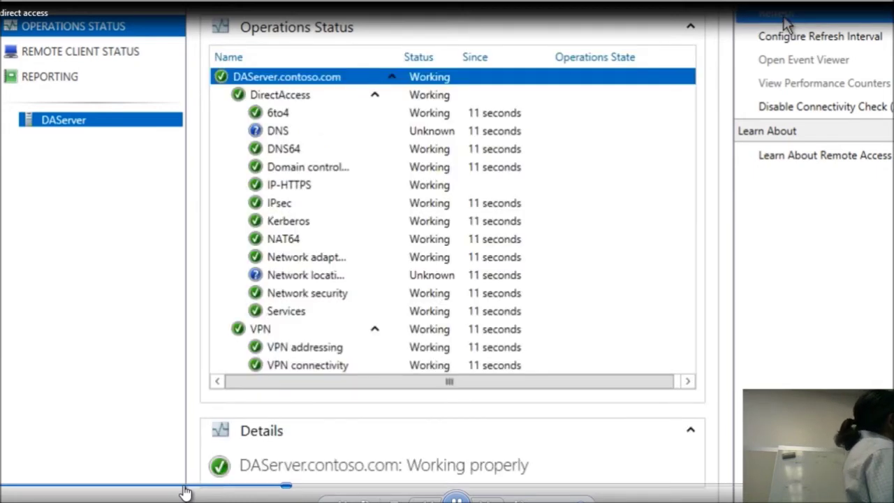
left_click(786, 20)
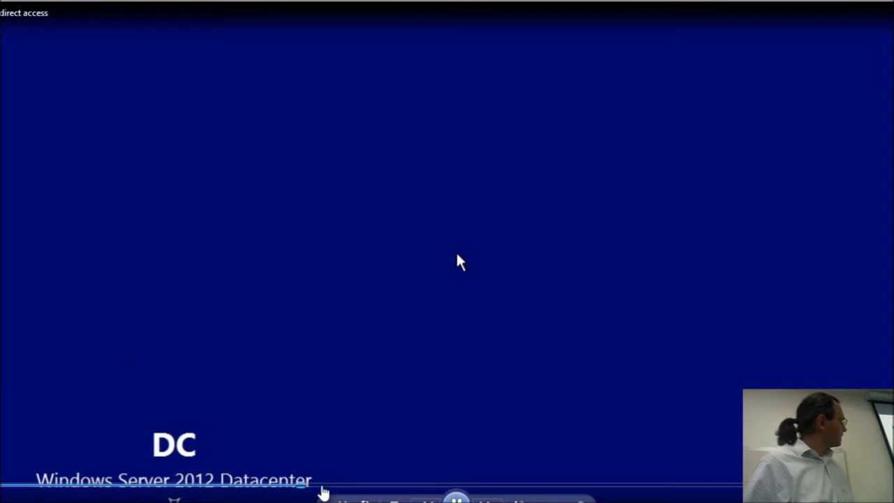
- Skip ahead in the demo video through the djoin.exe provisioning of DAclient on the domain controller
left_click(323, 488)
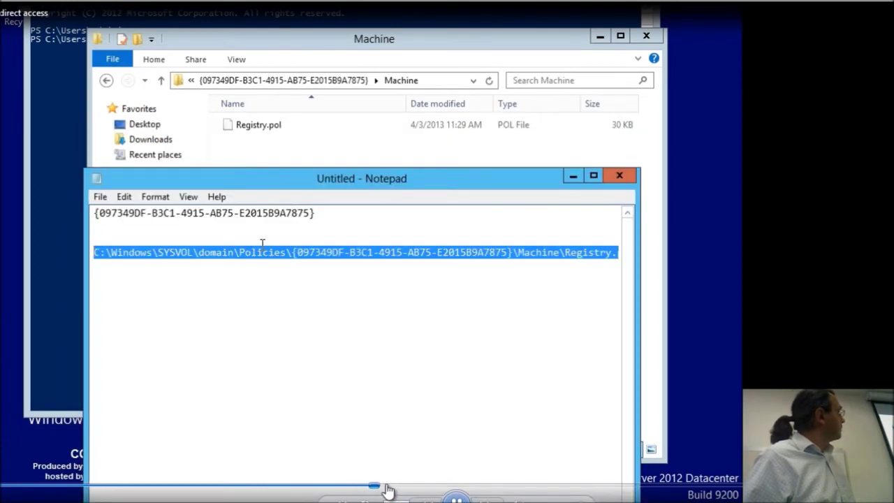
left_click(393, 486)
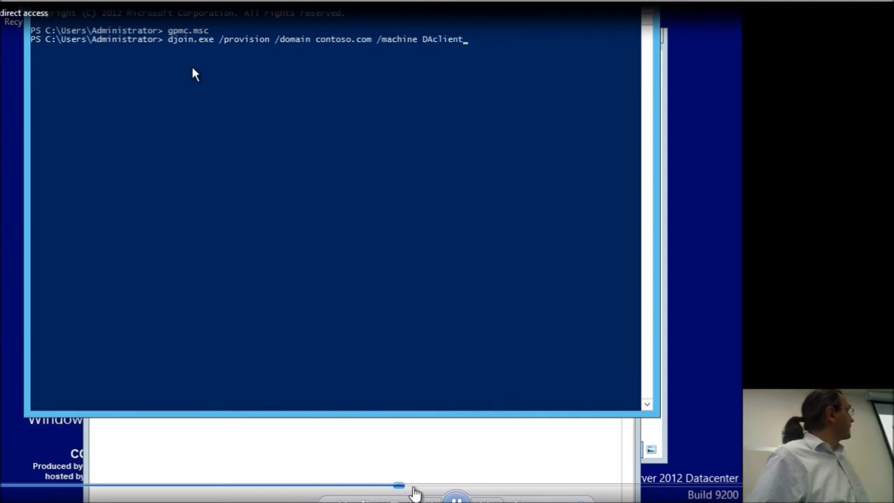
left_click(414, 487)
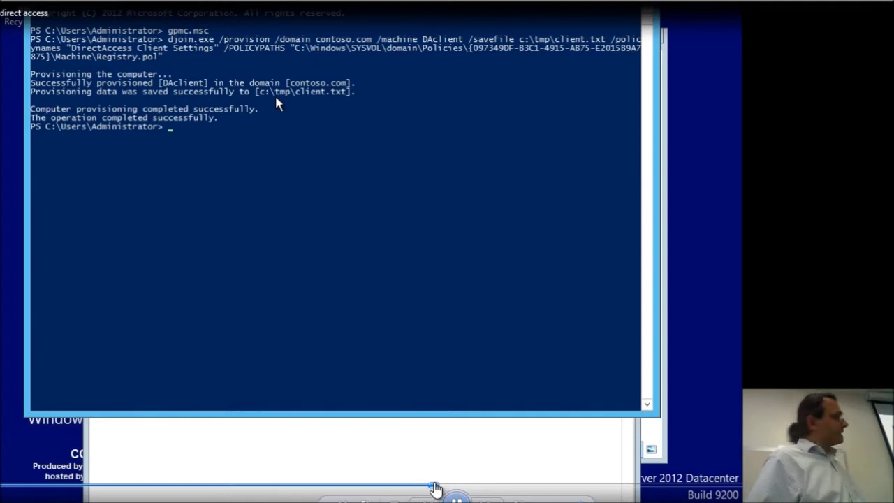
- Open the client text file in C:\tmp to inspect the provisioning data, and return to the PowerShell window
left_click(345, 461)
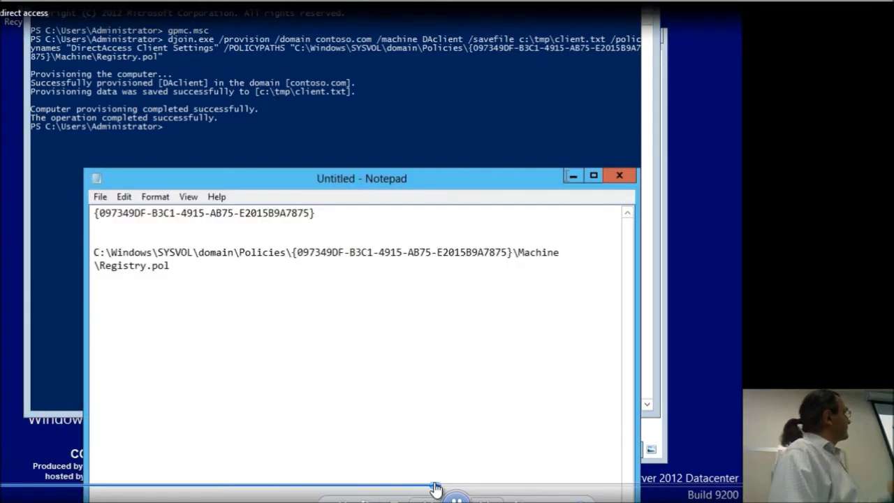
key("super+Down")
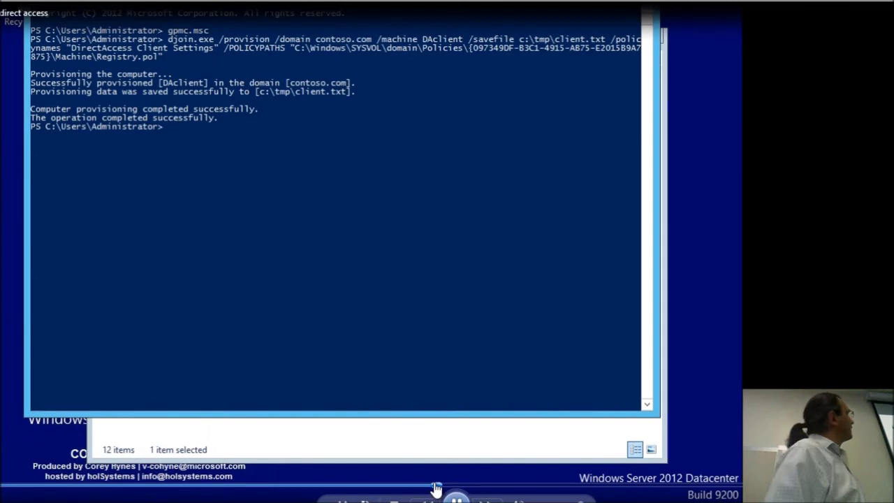
left_click(363, 447)
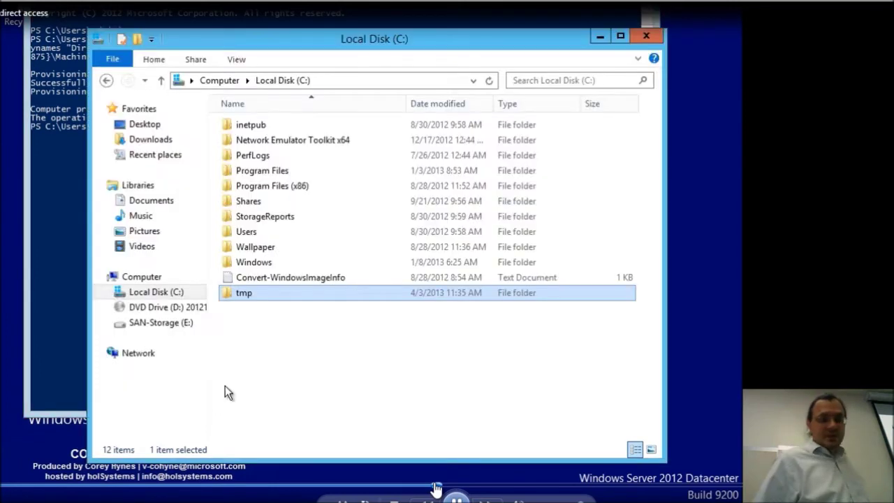
double_click(250, 292)
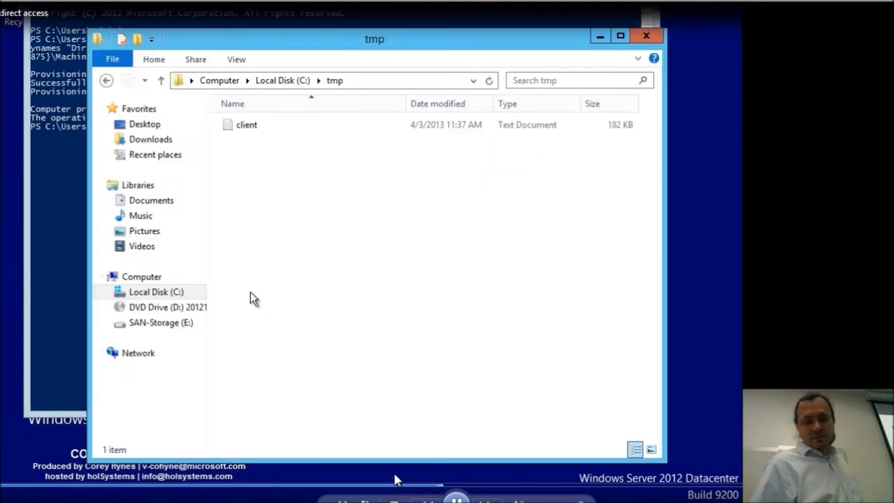
double_click(246, 127)
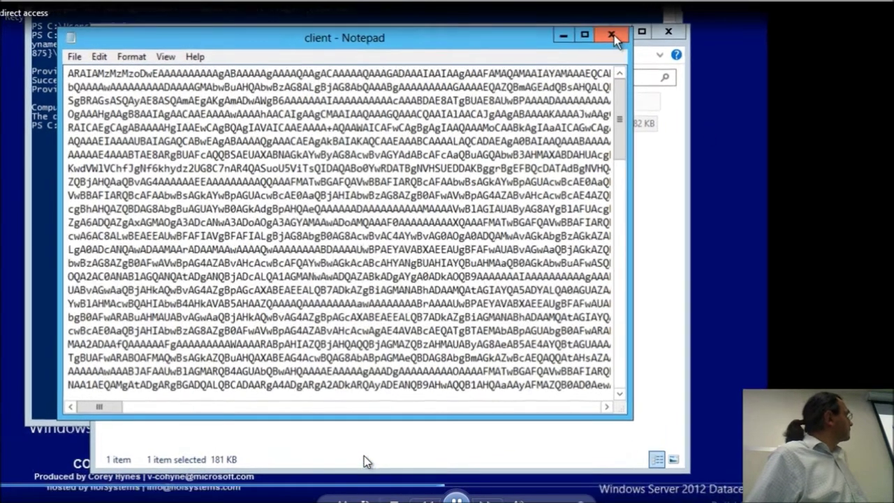
left_click(591, 38)
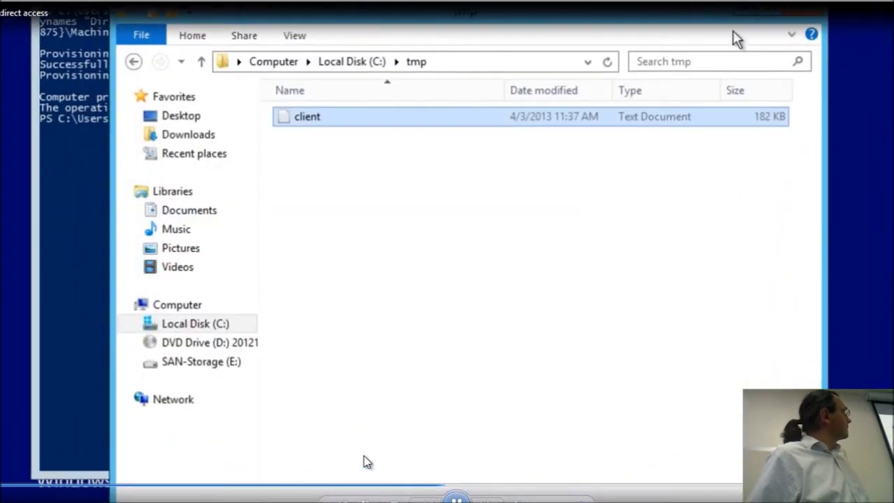
left_click(748, 14)
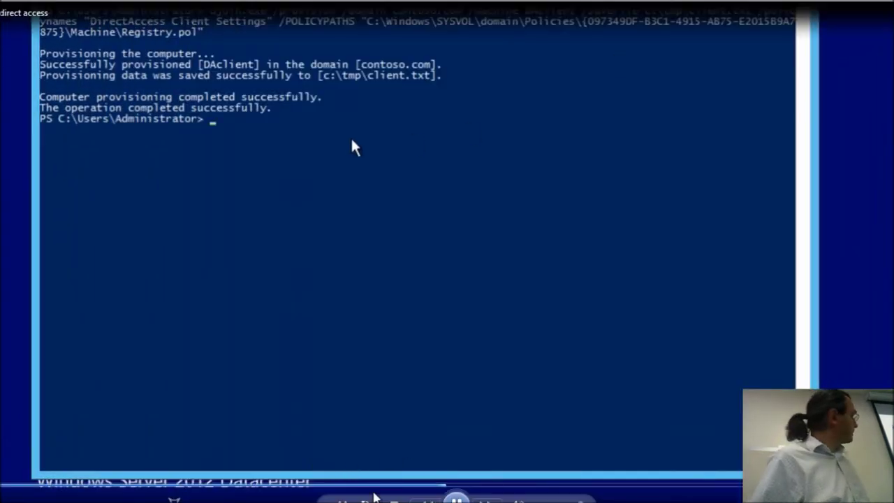
- Skip ahead in the demo video through publishing client.txt, the offline domain join and the restart to the ping test on DACLIENT
left_click(462, 486)
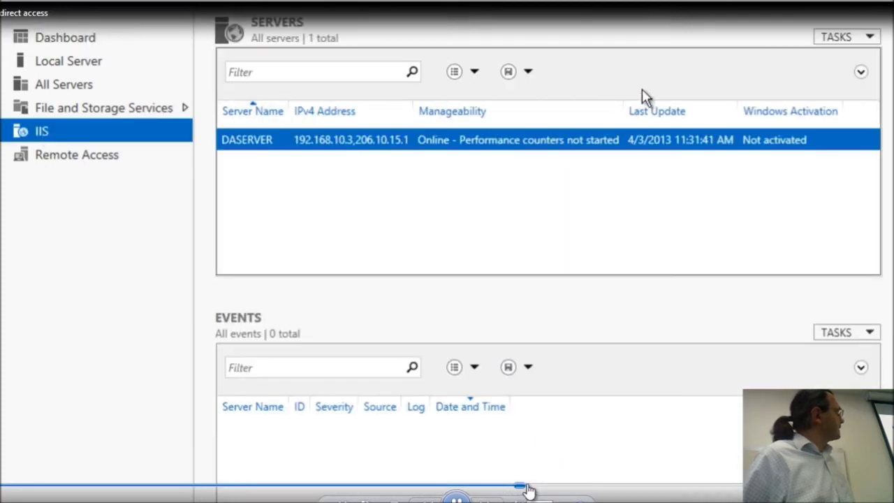
left_click(529, 485)
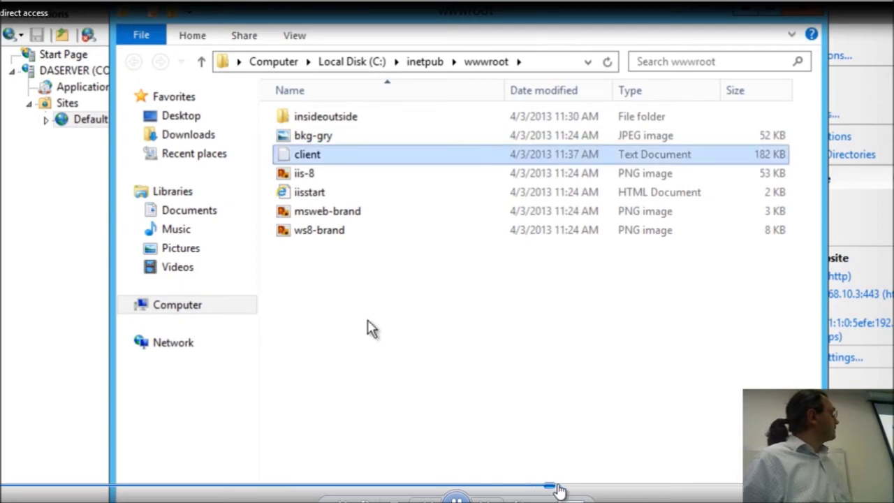
left_click(559, 488)
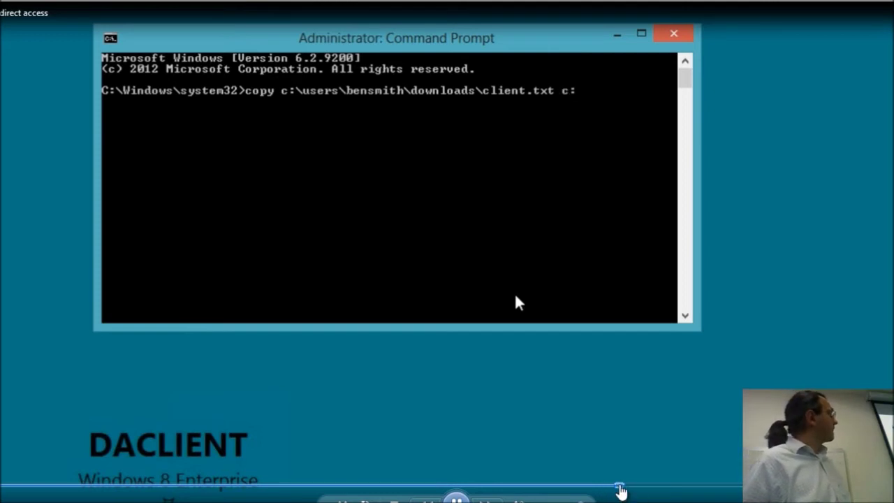
left_click(620, 486)
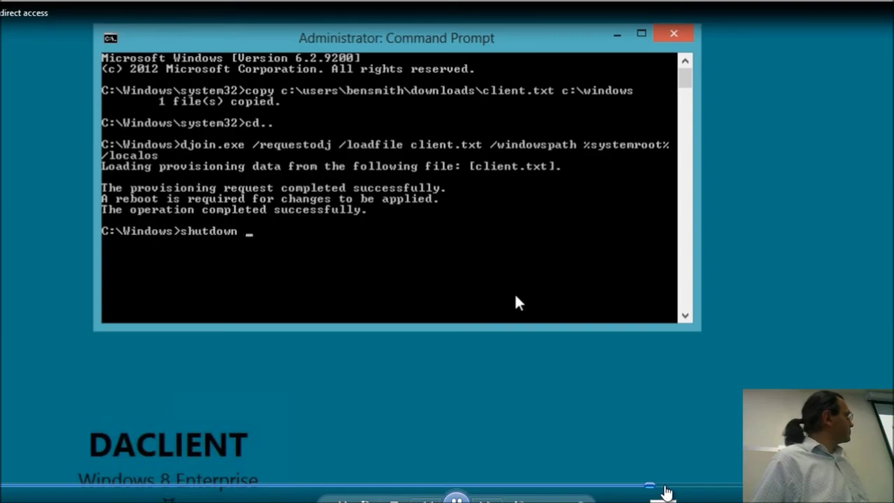
left_click(665, 489)
left_click(678, 489)
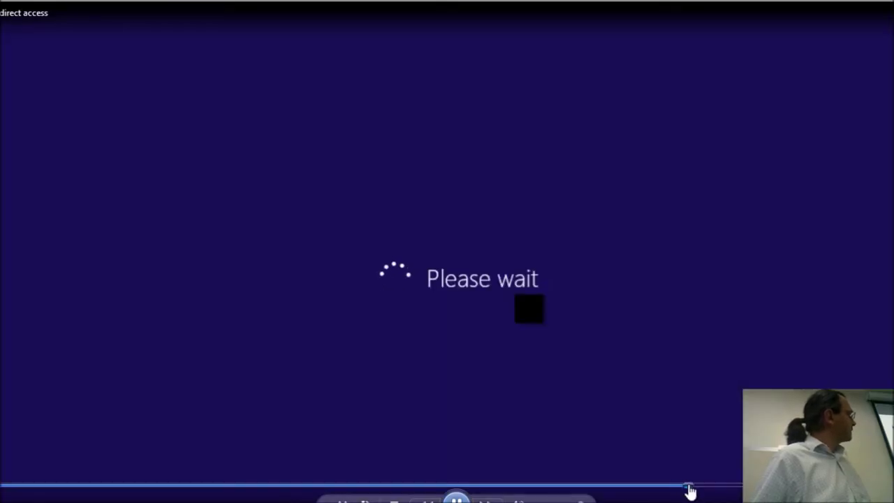
left_click(689, 489)
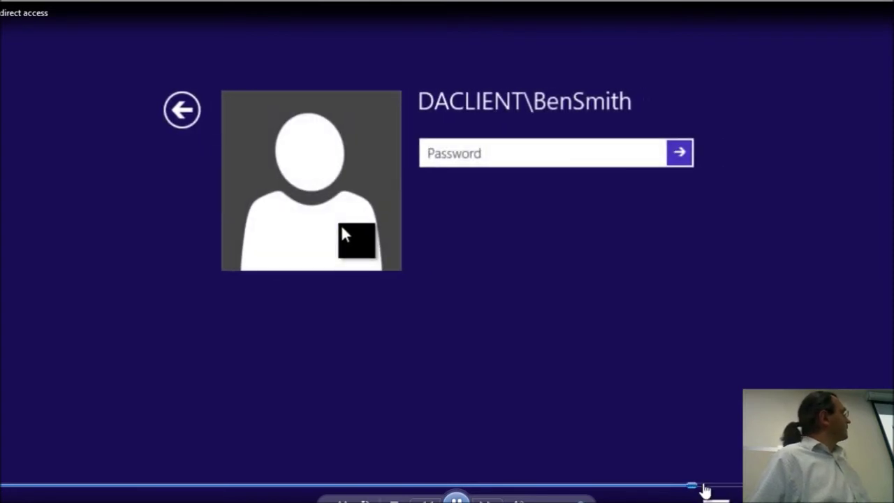
left_click(704, 486)
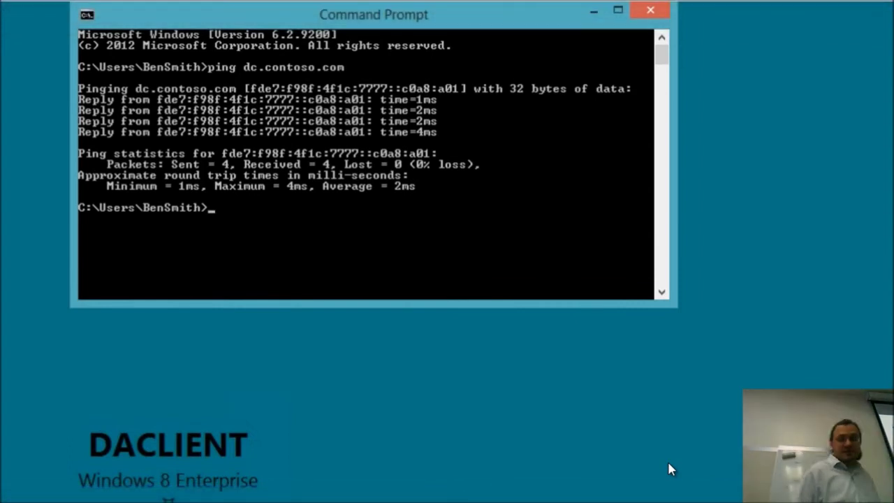
- Acknowledge the password information notice shown before signing in to DACLIENT
mouse_move(666, 472)
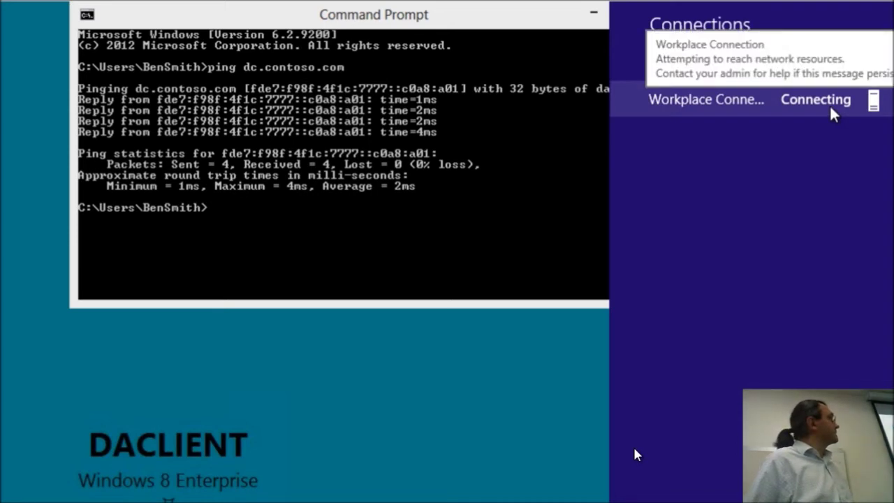
mouse_move(634, 447)
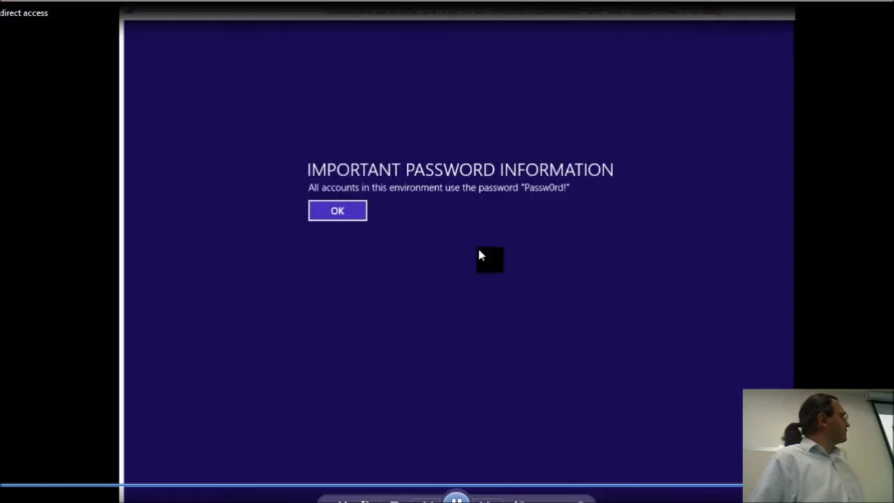
key("Return")
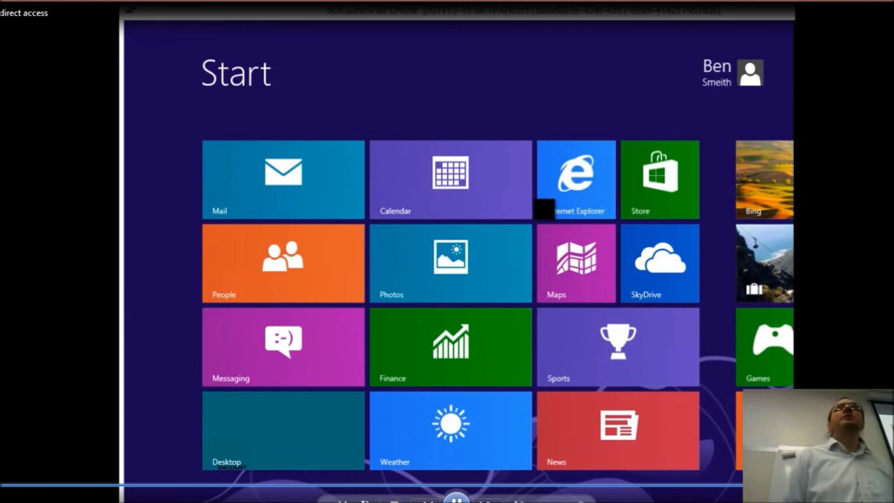
- Open Character Map and copy the Vertical Line character (U+007C) to the clipboard
type("char")
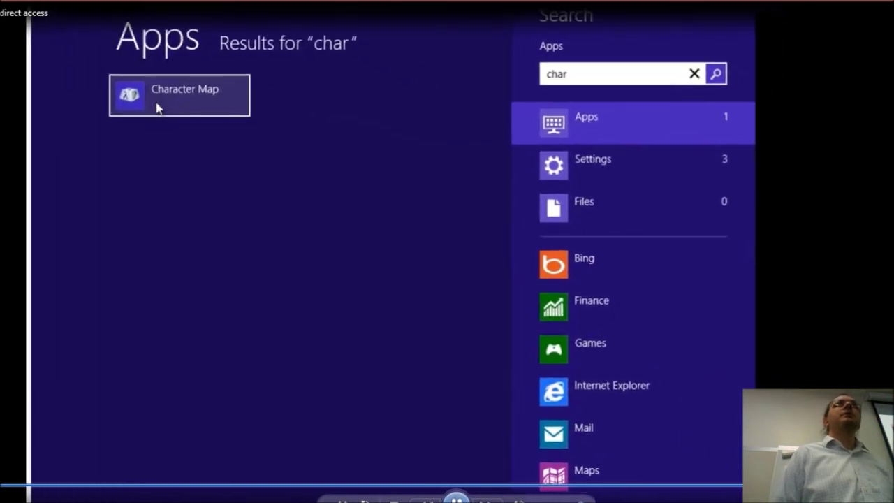
left_click(124, 95)
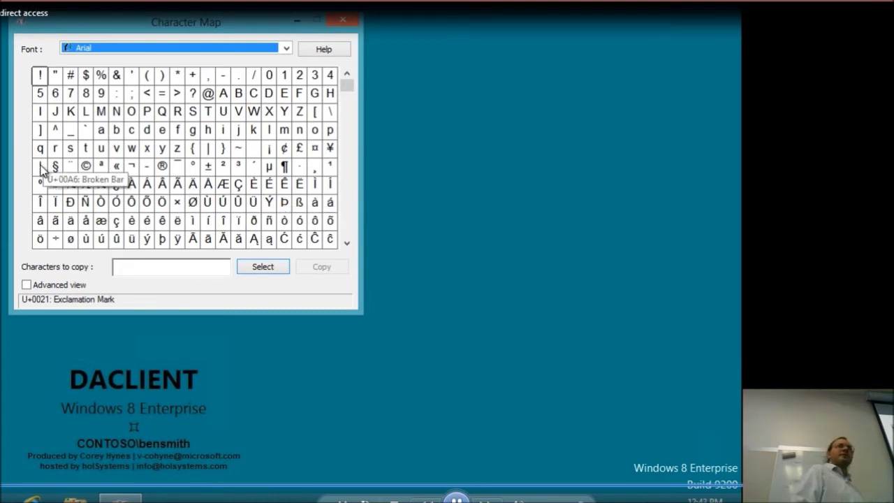
left_click(209, 150)
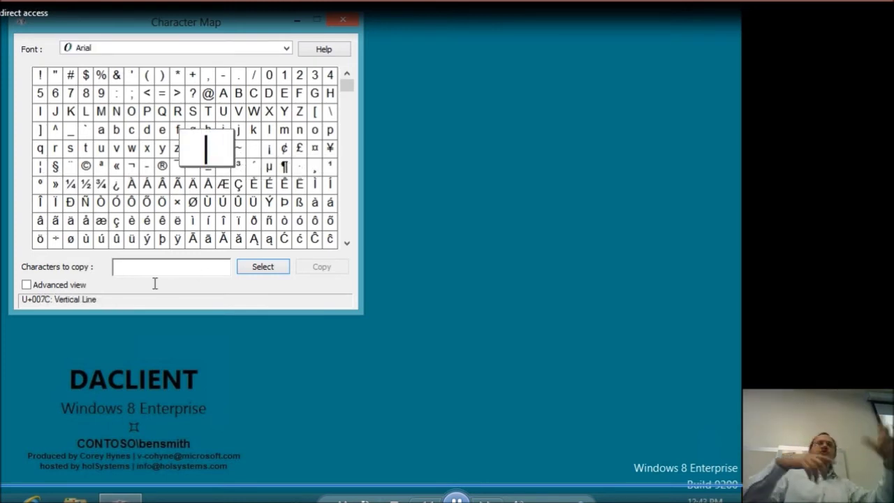
left_click(252, 268)
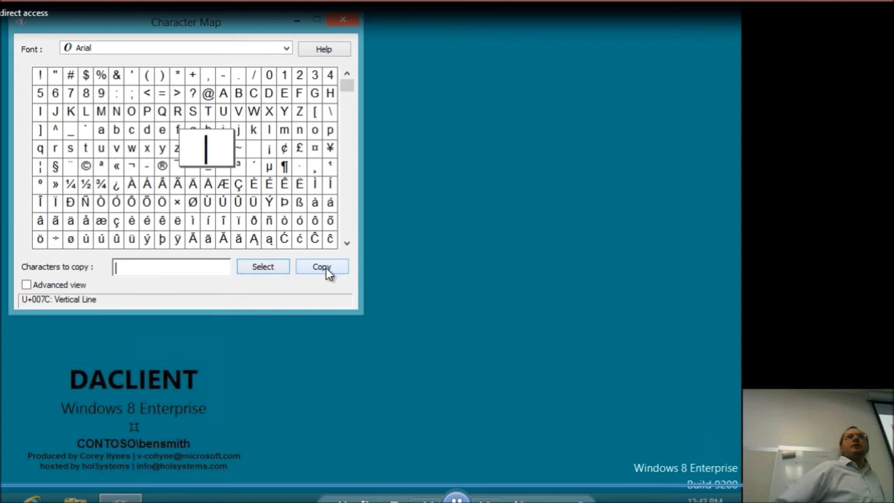
left_click(324, 268)
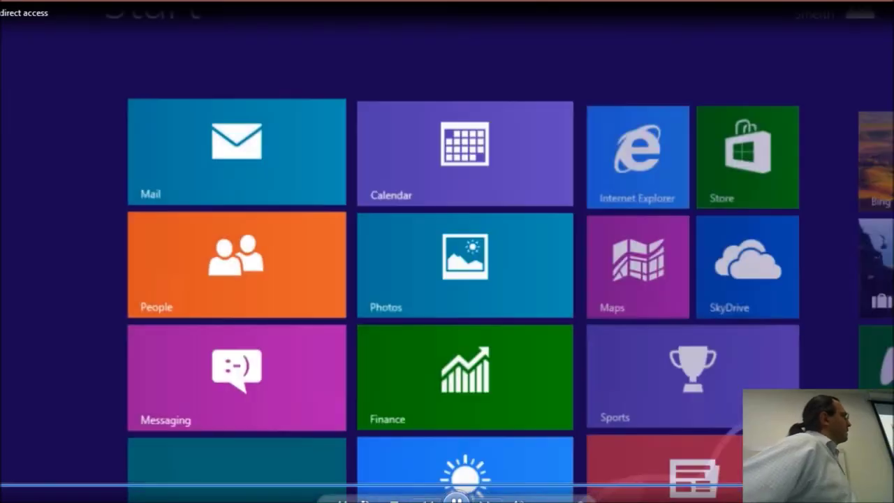
- Search for cmd and open a Command Prompt on DACLIENT
type("cmd")
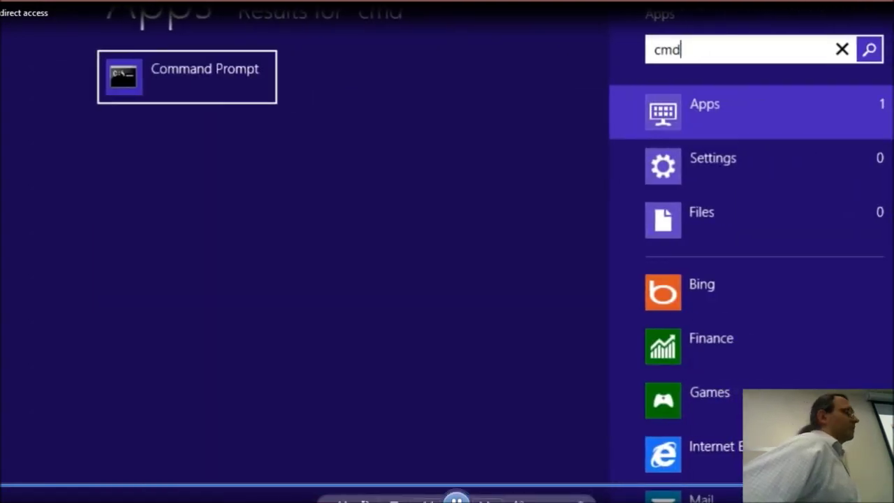
left_click(151, 94)
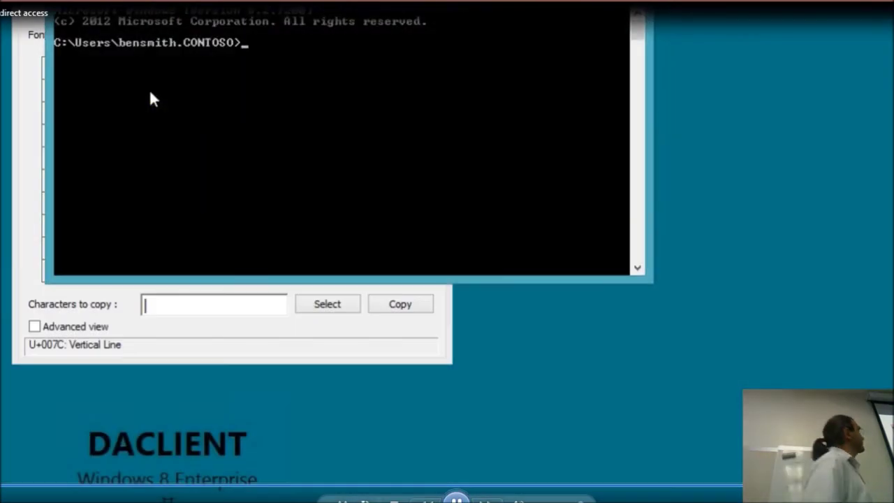
- Run gpresult /V | more in the Command Prompt, inserting the copied vertical line as the pipe character
type("gpresult")
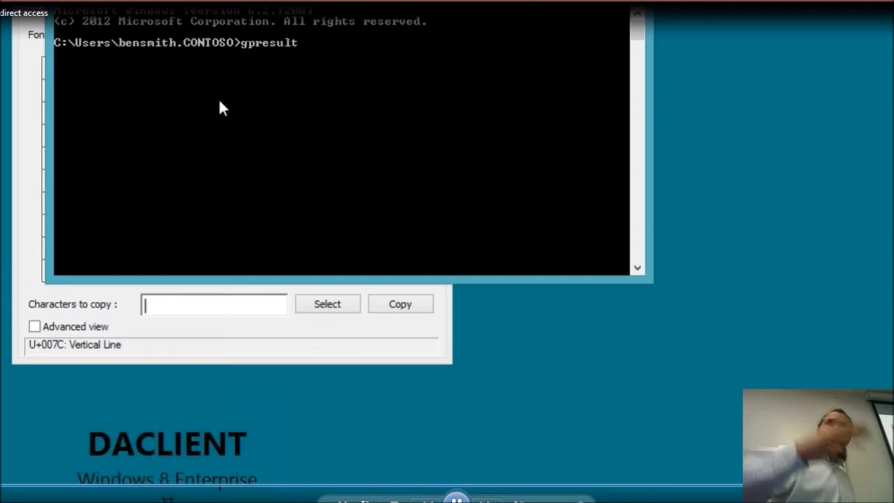
type(" /V")
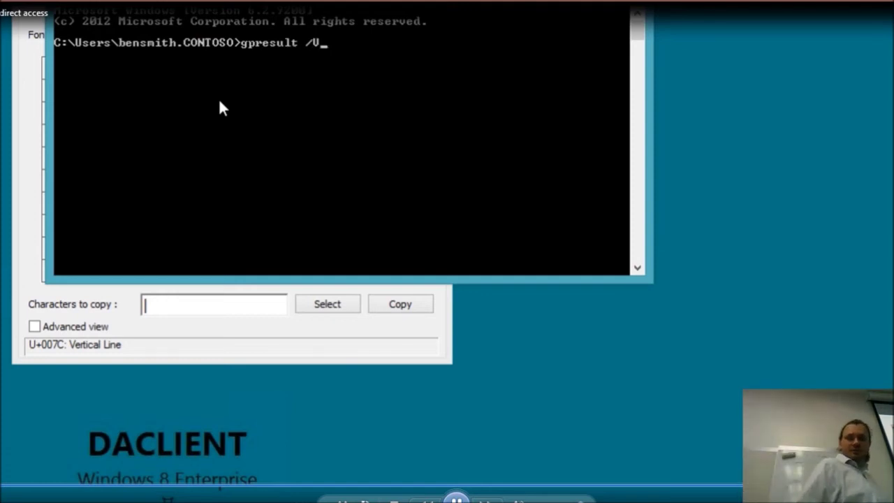
right_click(331, 40)
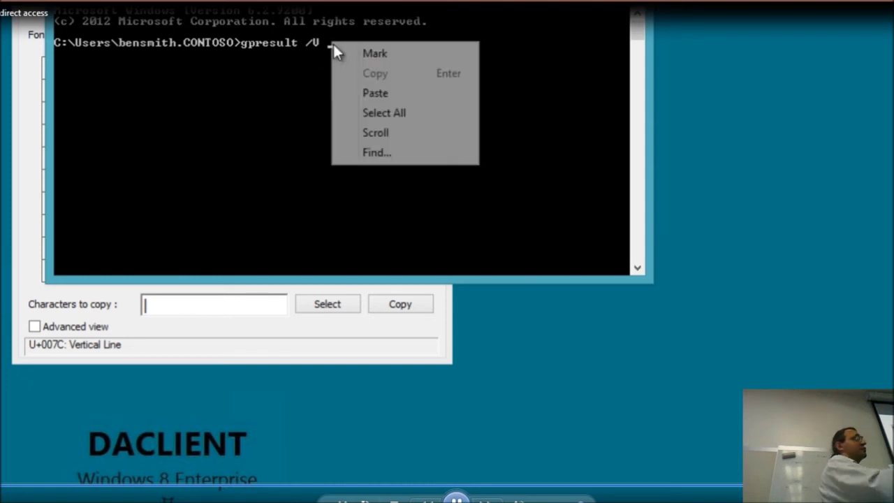
left_click(370, 92)
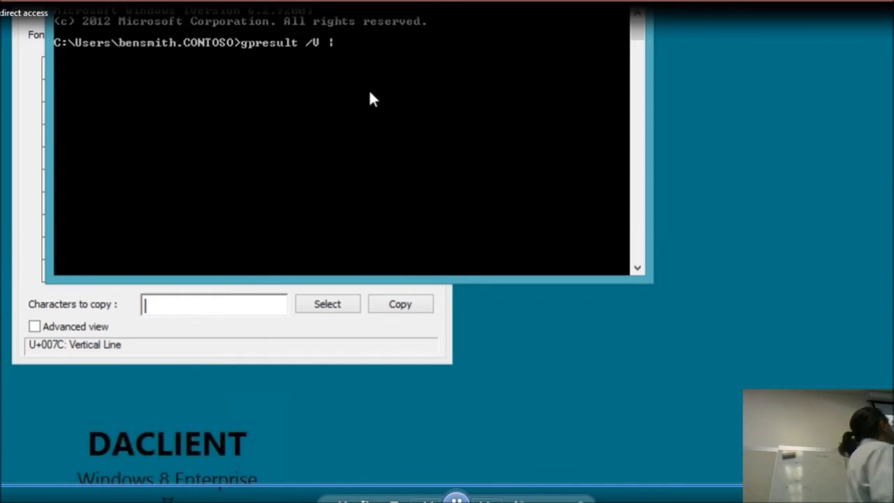
type("more")
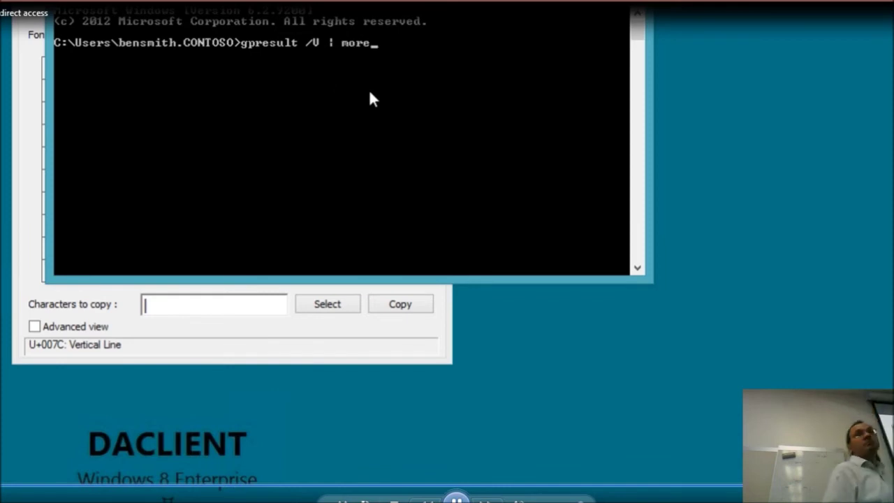
key("Return")
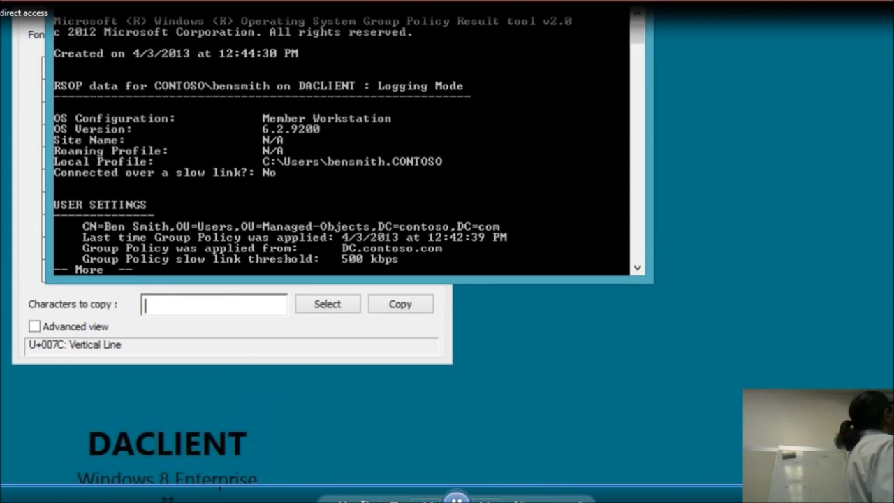
- Enlarge the Command Prompt and examine the Group Policy results from the user policy sections back to the beginning
key("super+Up")
key("space")
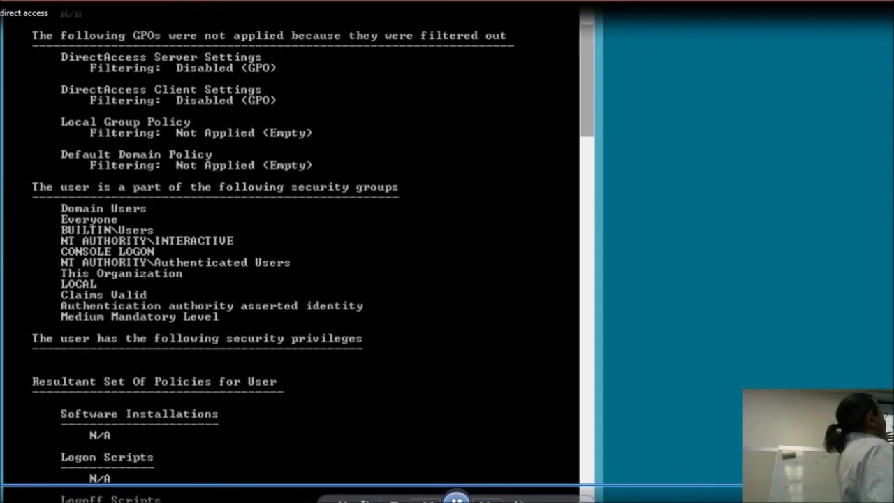
scroll(587, 70, "down", 10)
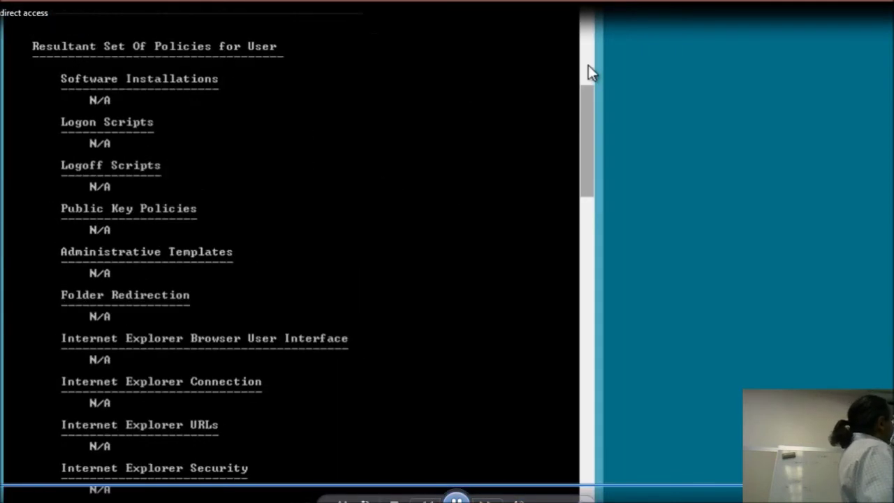
left_click_drag(595, 81, 594, 10)
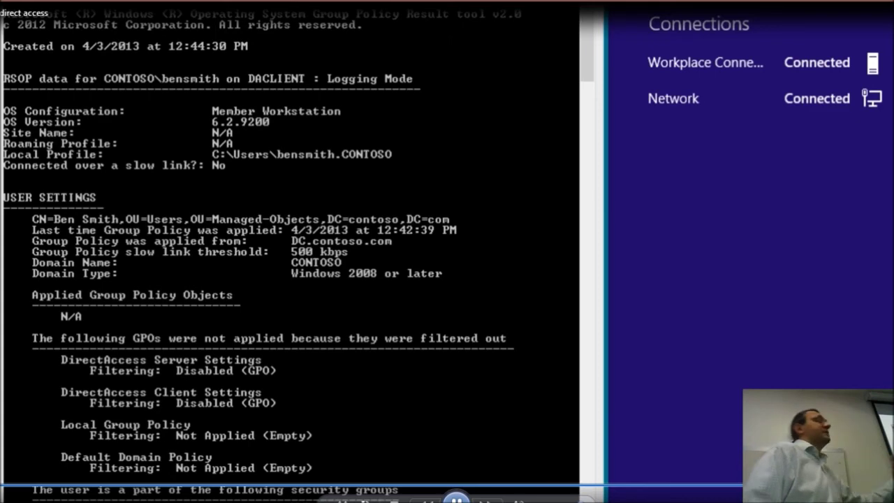
- Switch to the Remote Access Management Console on DAServer and view the Remote Client Status page
key("alt+Tab")
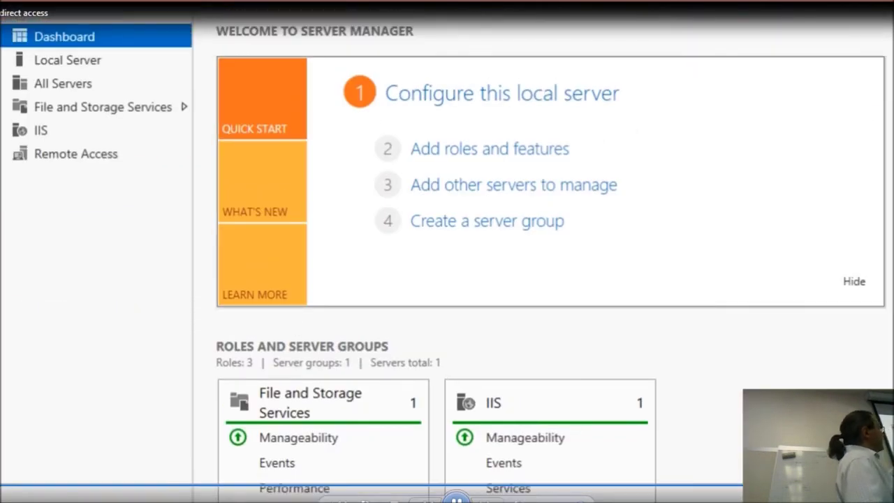
key("alt+Tab")
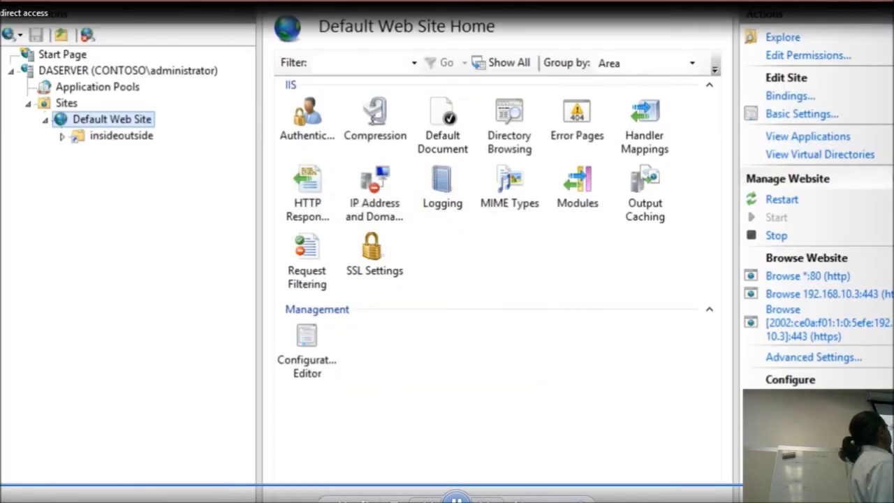
key("alt+Tab")
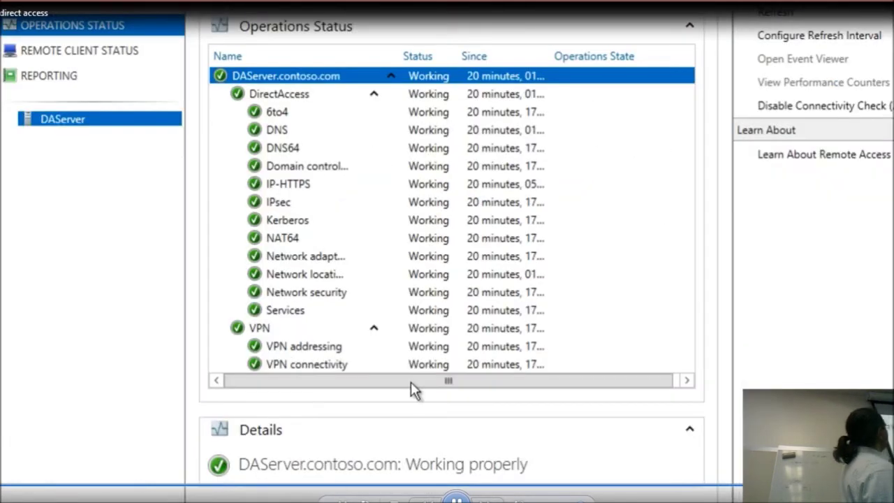
left_click(77, 50)
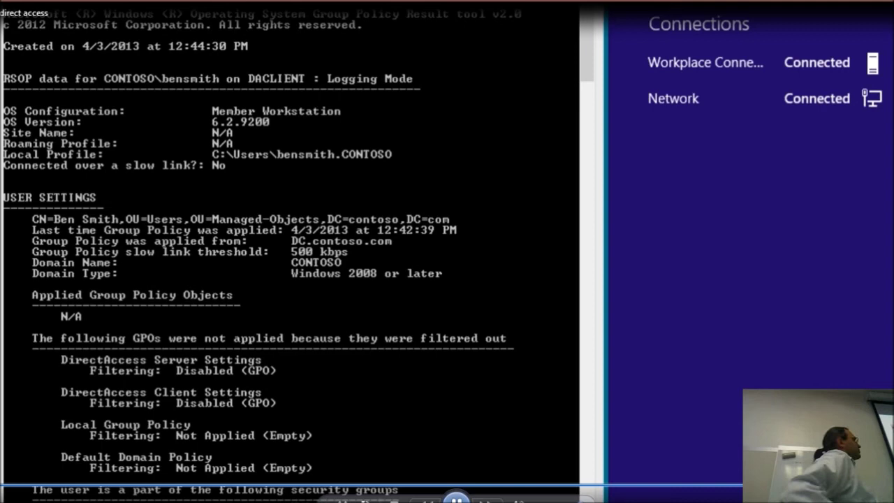
- Dismiss the network connections pane on DACLIENT, search for remo and open Remote Desktop Connection
left_click(345, 365)
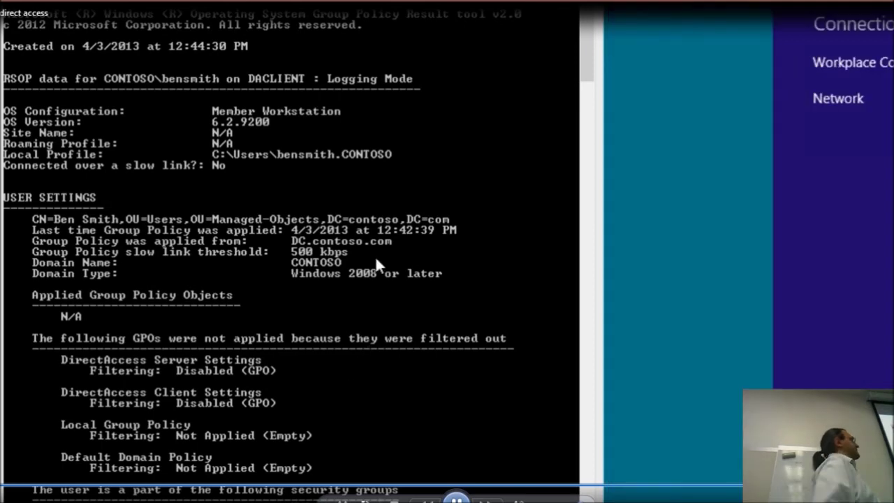
key("super")
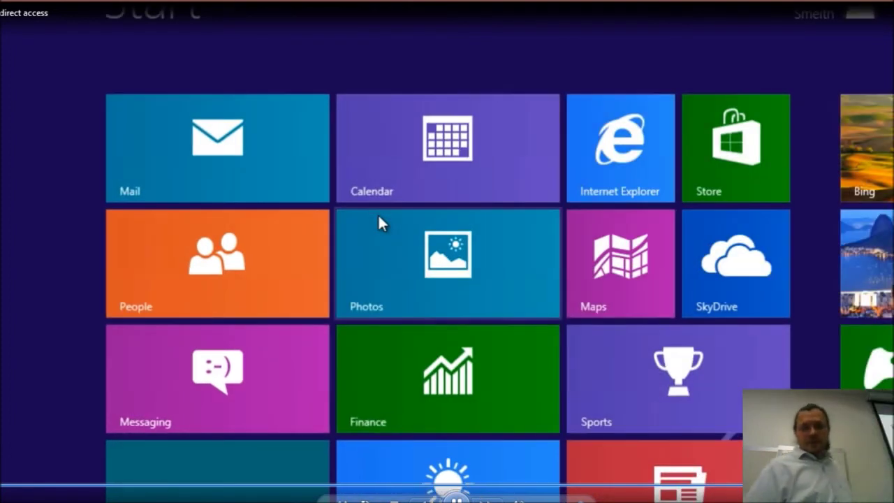
type("remo")
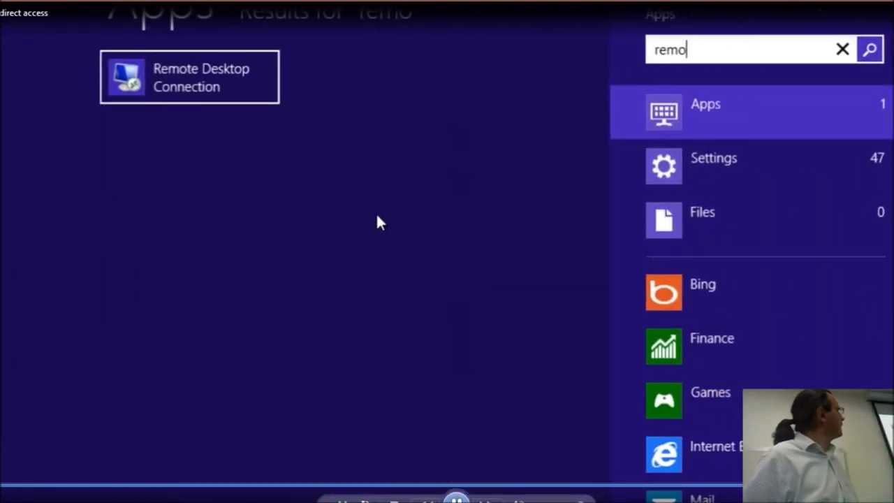
left_click(173, 76)
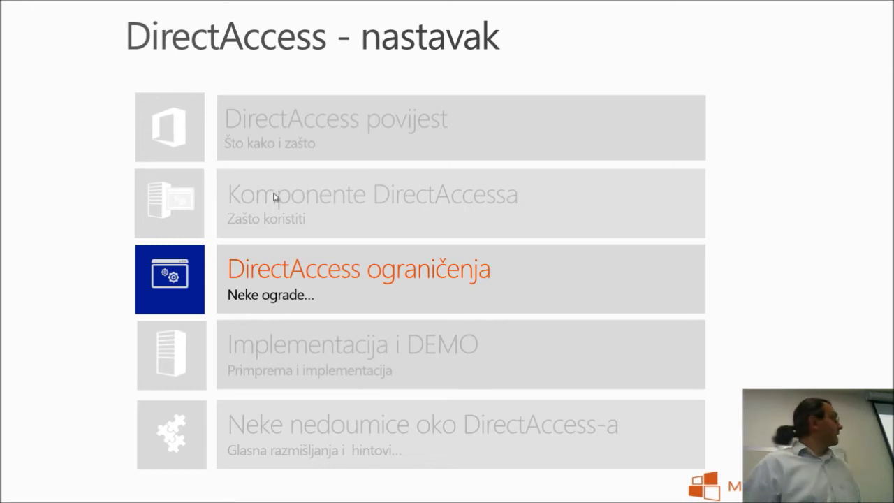
key("Right")
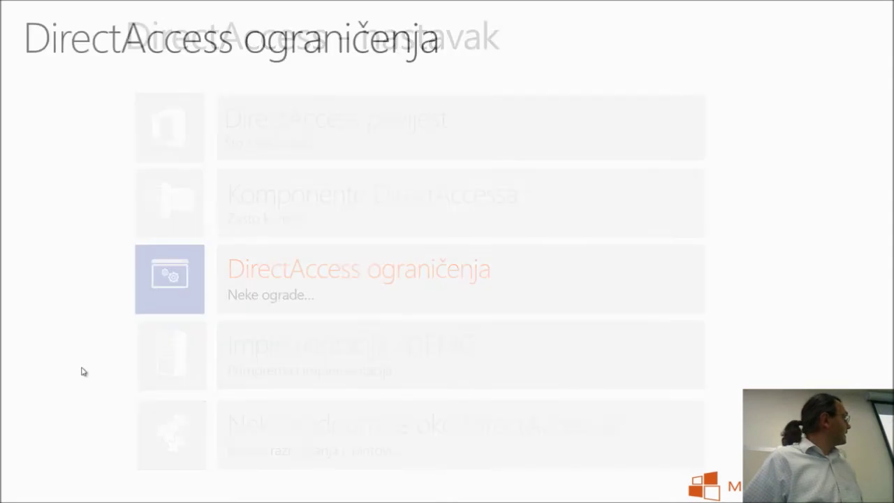